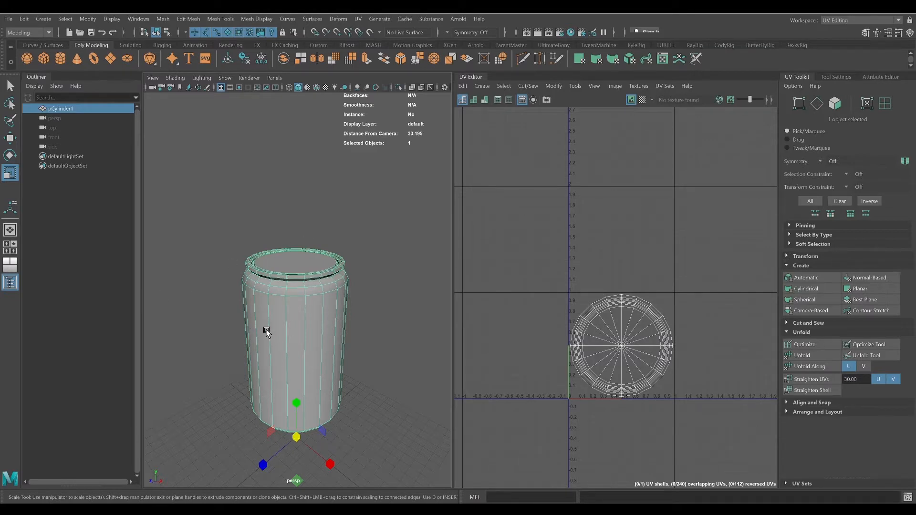
# - Examine the can's rim, body and lower edge from several angles, along with the available UV cutting tools
pyautogui.keyDown('alt'); pyautogui.moveTo(380, 347); pyautogui.dragTo(377, 325, button='middle'); pyautogui.keyUp('alt')
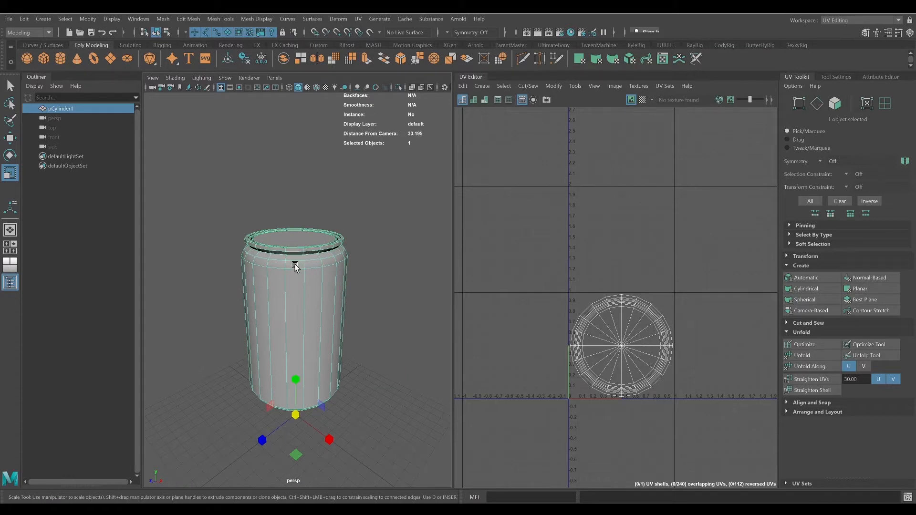
pyautogui.click(358, 19)
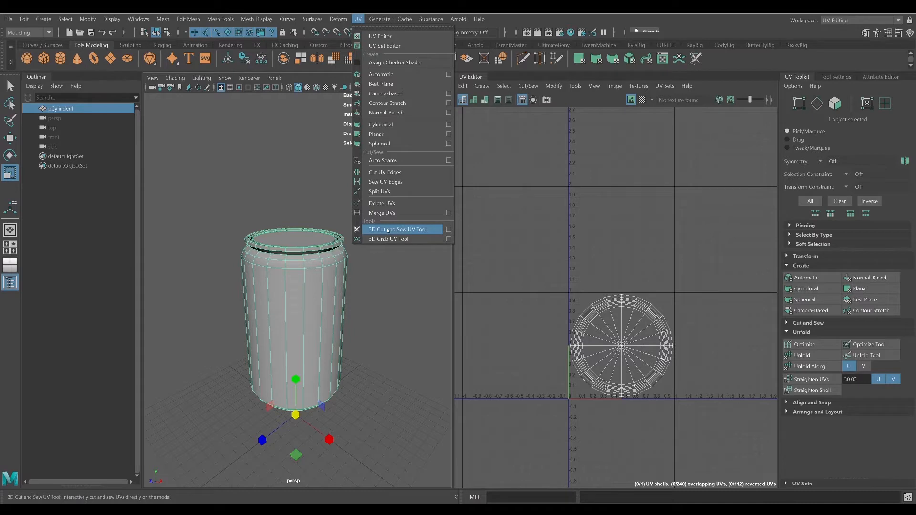
pyautogui.click(358, 18)
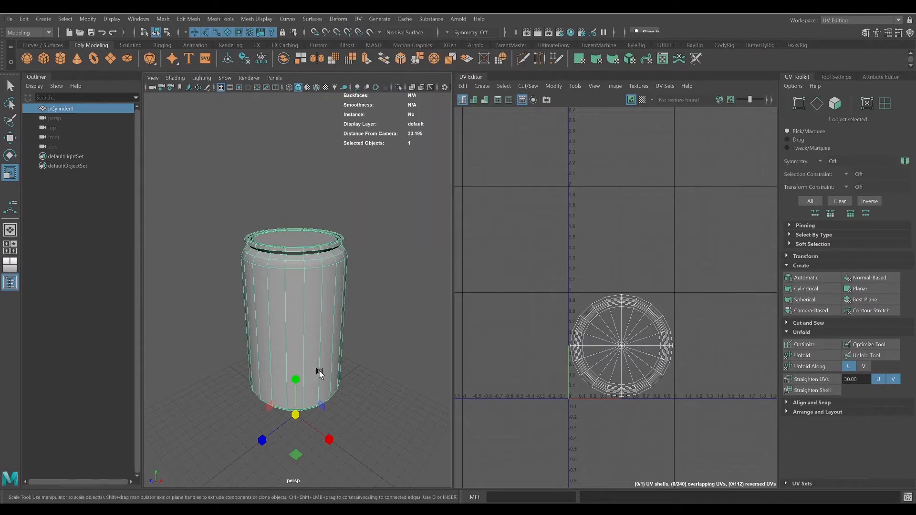
pyautogui.keyDown('alt'); pyautogui.moveTo(337, 363); pyautogui.dragTo(329, 260); pyautogui.keyUp('alt')
pyautogui.moveTo(399, 331)
pyautogui.keyDown('alt'); pyautogui.mouseDown()
pyautogui.moveTo(411, 351)
pyautogui.moveTo(395, 327)
pyautogui.mouseUp(); pyautogui.keyUp('alt')
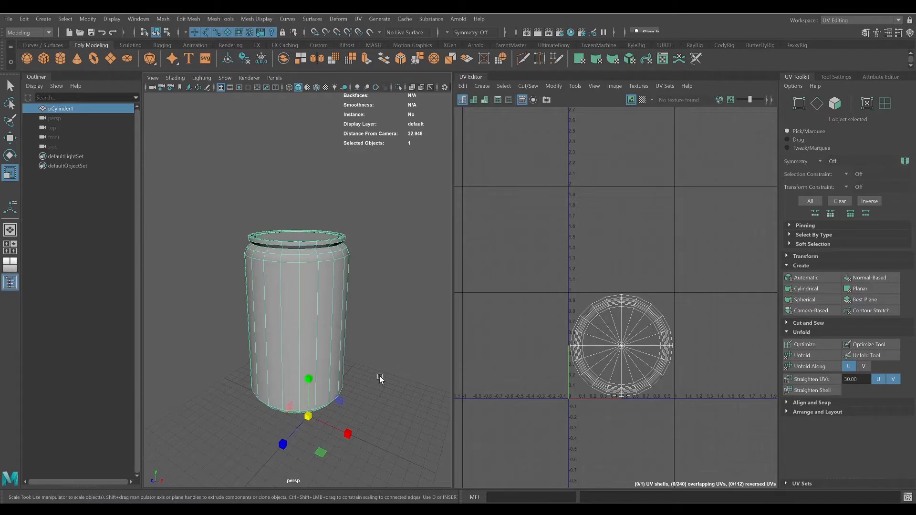
pyautogui.keyDown('alt'); pyautogui.moveTo(380, 378); pyautogui.dragTo(374, 367); pyautogui.keyUp('alt')
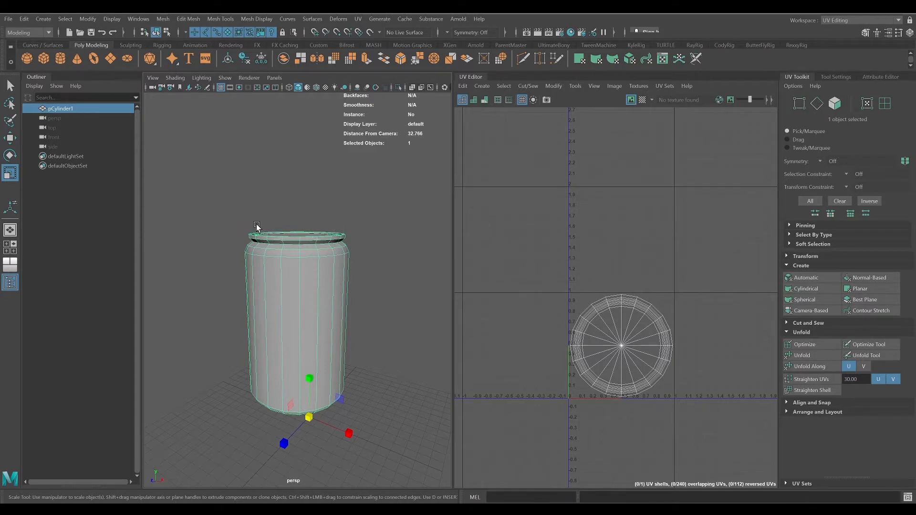
pyautogui.keyDown('alt'); pyautogui.moveTo(375, 256); pyautogui.dragTo(363, 325); pyautogui.keyUp('alt')
pyautogui.keyDown('alt'); pyautogui.moveTo(367, 276); pyautogui.dragTo(371, 301); pyautogui.keyUp('alt')
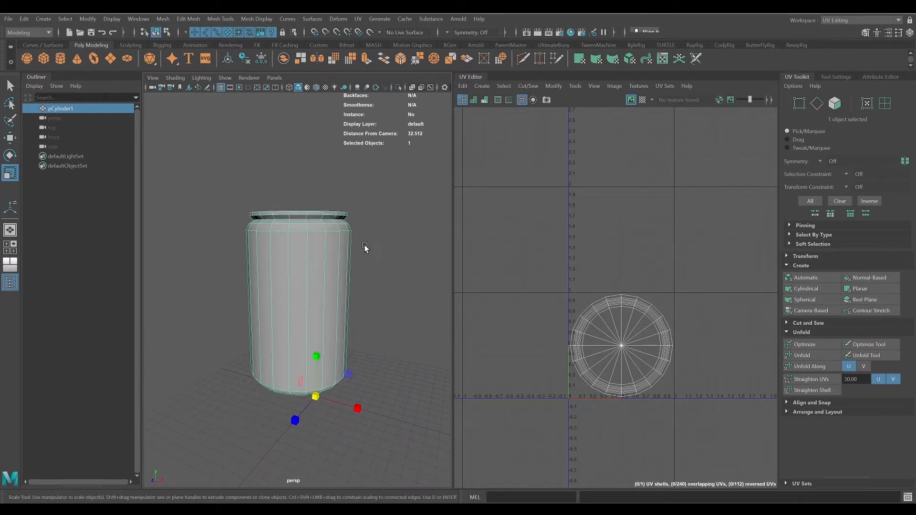
# - Select the full edge loop in the neck groove just beneath the can's rim
pyautogui.scroll(5, 325, 256)
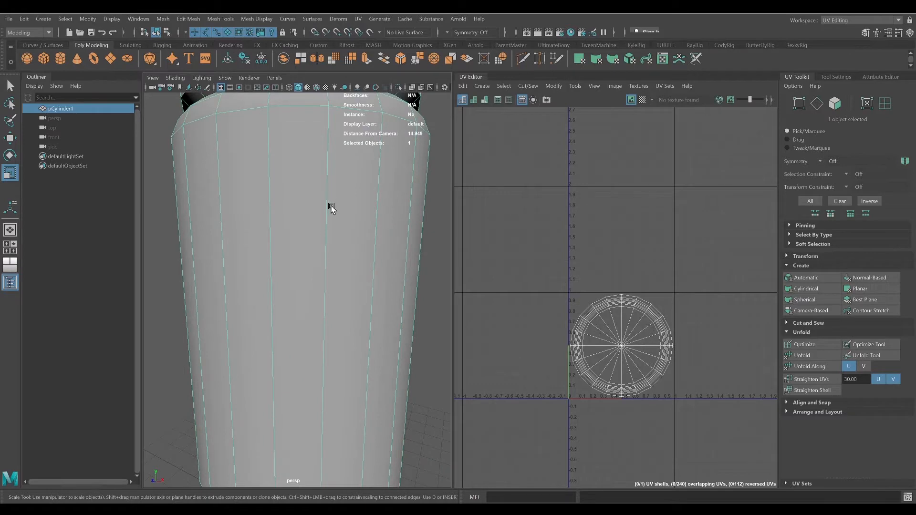
pyautogui.keyDown('alt'); pyautogui.moveTo(331, 209); pyautogui.dragTo(317, 270); pyautogui.keyUp('alt')
pyautogui.moveTo(290, 224); pyautogui.dragTo(290, 198, button='right')
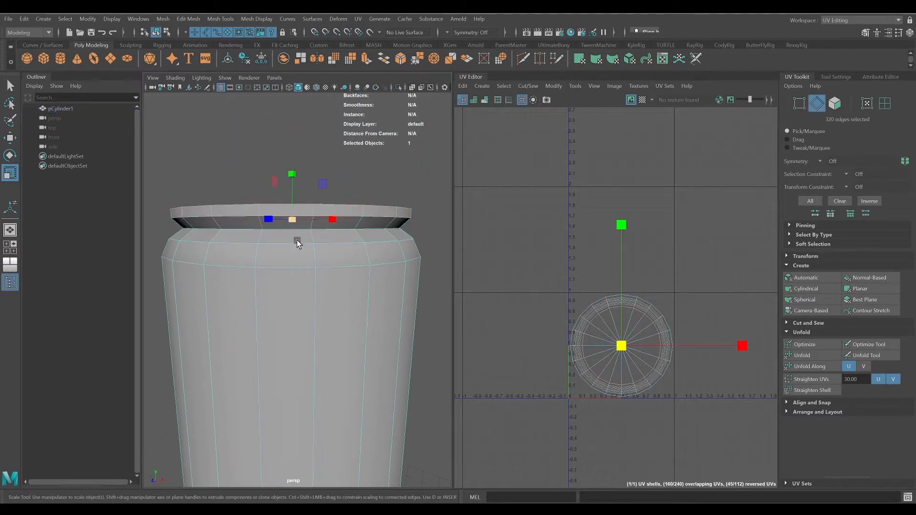
pyautogui.press('b')
pyautogui.moveTo(295, 231); pyautogui.dragTo(295, 227)
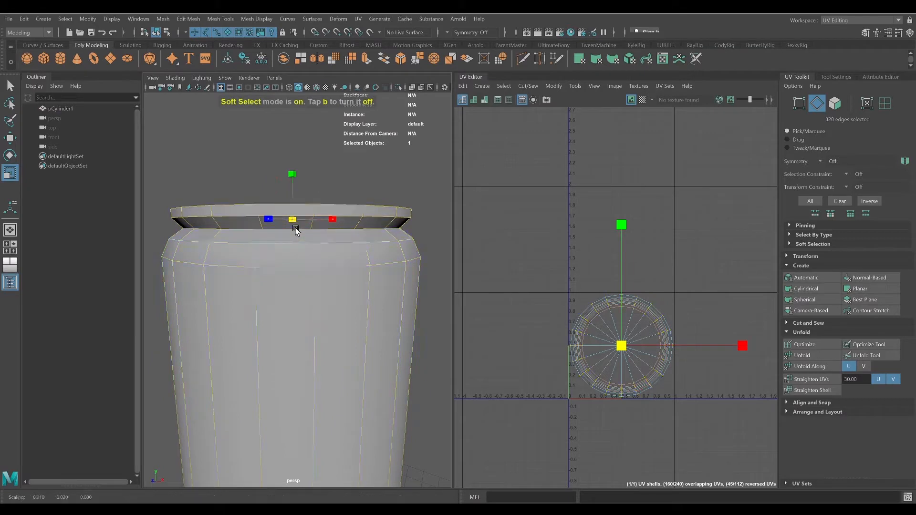
pyautogui.click(309, 230)
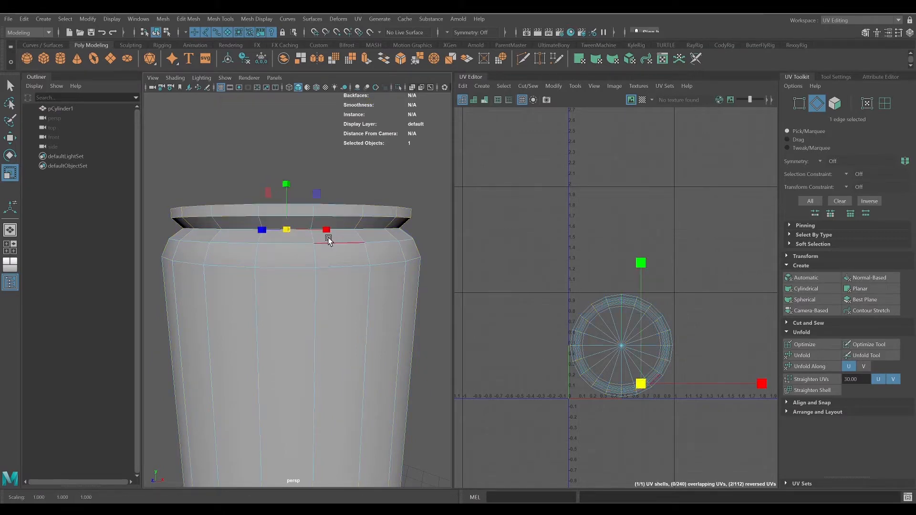
pyautogui.press('q')
pyautogui.doubleClick(318, 229)
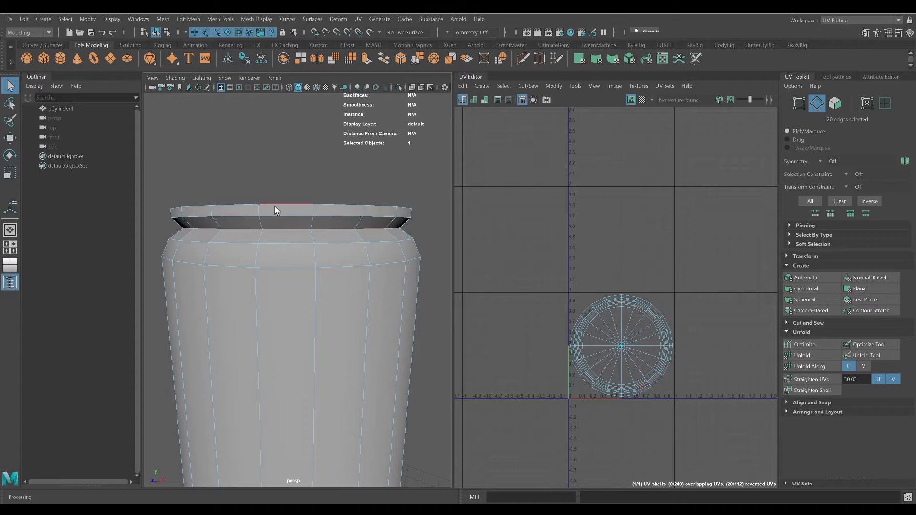
# - Inspect the can's bottom edge loop and base as a possible seam location
pyautogui.keyDown('alt'); pyautogui.moveTo(309, 302); pyautogui.dragTo(340, 302); pyautogui.keyUp('alt')
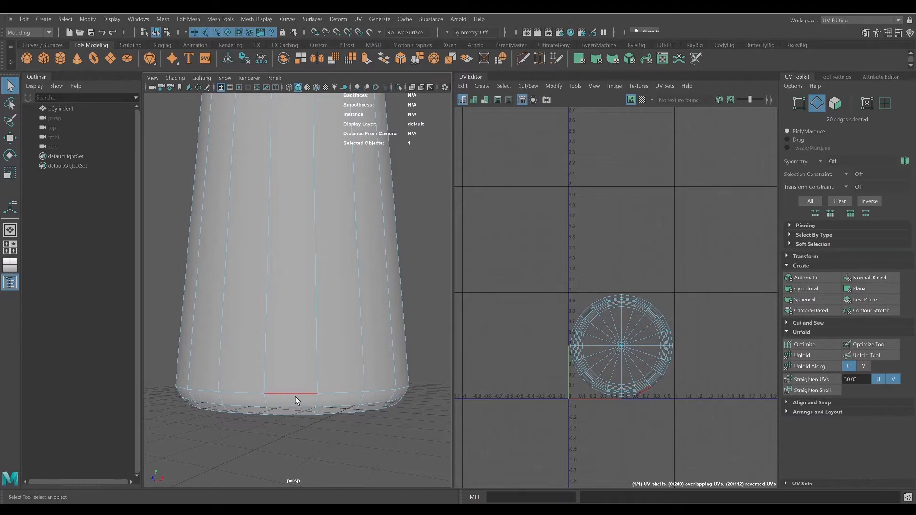
pyautogui.keyDown('alt'); pyautogui.moveTo(305, 396); pyautogui.dragTo(323, 330); pyautogui.keyUp('alt')
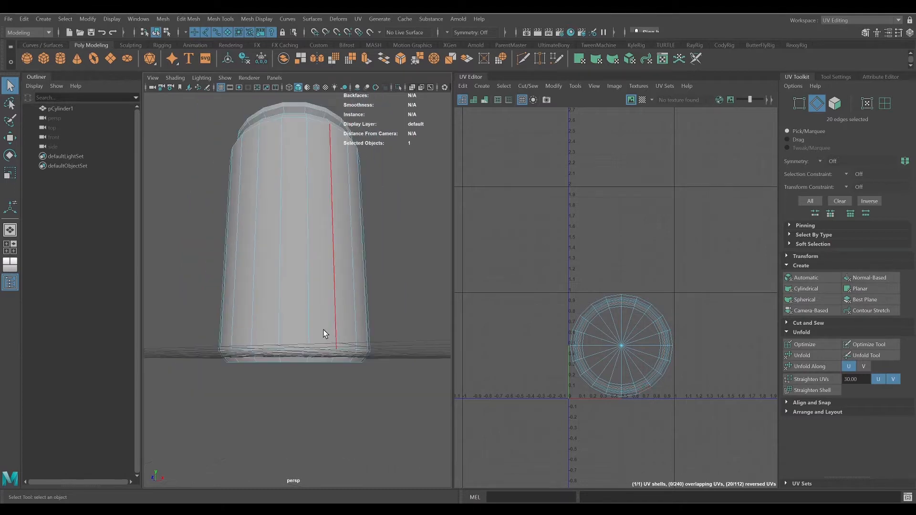
pyautogui.keyDown('alt'); pyautogui.moveTo(317, 392); pyautogui.dragTo(316, 380); pyautogui.keyUp('alt')
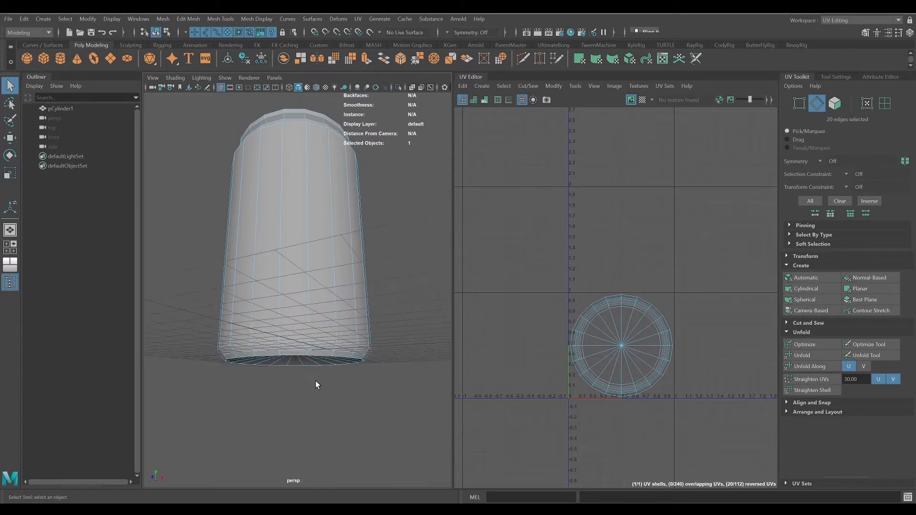
pyautogui.keyDown('alt'); pyautogui.moveTo(333, 295); pyautogui.dragTo(329, 318); pyautogui.keyUp('alt')
pyautogui.keyDown('alt'); pyautogui.moveTo(329, 317); pyautogui.dragTo(331, 284, button='right'); pyautogui.keyUp('alt')
pyautogui.keyDown('alt'); pyautogui.moveTo(346, 287); pyautogui.dragTo(348, 315, button='middle'); pyautogui.keyUp('alt')
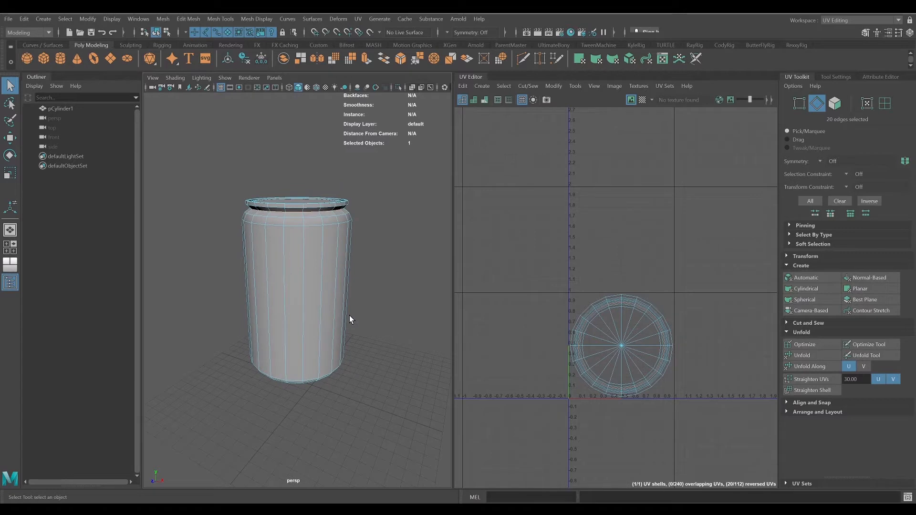
# - Cut the UV edge loop beneath the can's rim with the 3D Cut and Sew UV Tool
pyautogui.click(361, 19)
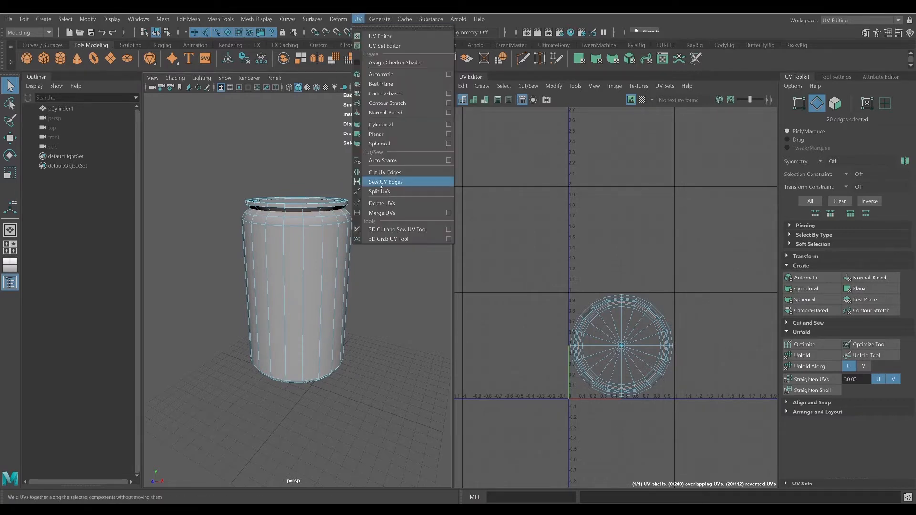
pyautogui.click(388, 231)
pyautogui.moveTo(308, 206); pyautogui.dragTo(315, 199, button='right')
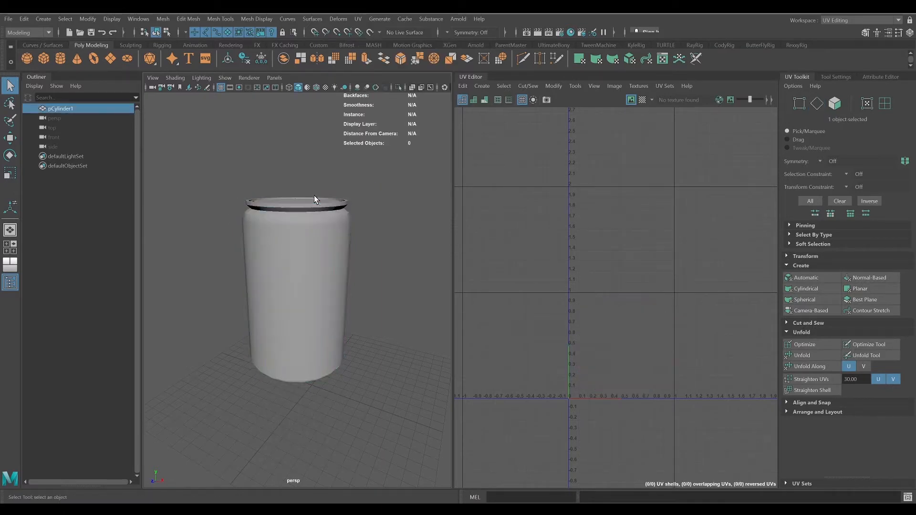
pyautogui.click(358, 19)
pyautogui.click(305, 196)
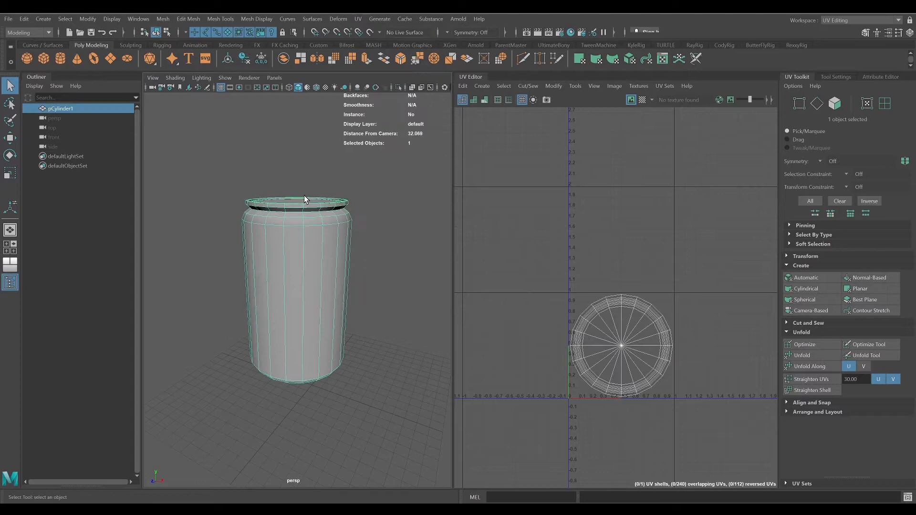
pyautogui.click(358, 18)
pyautogui.click(388, 227)
pyautogui.scroll(5, 302, 191)
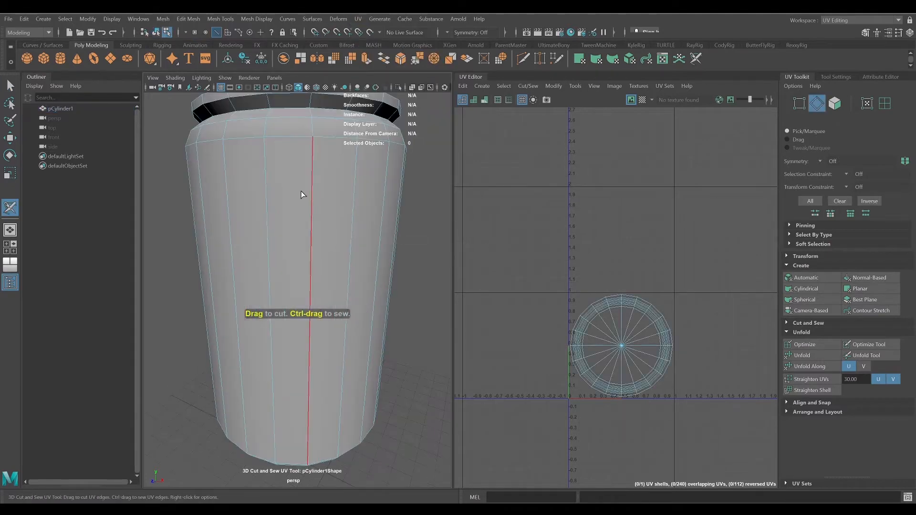
pyautogui.scroll(-3, 294, 134)
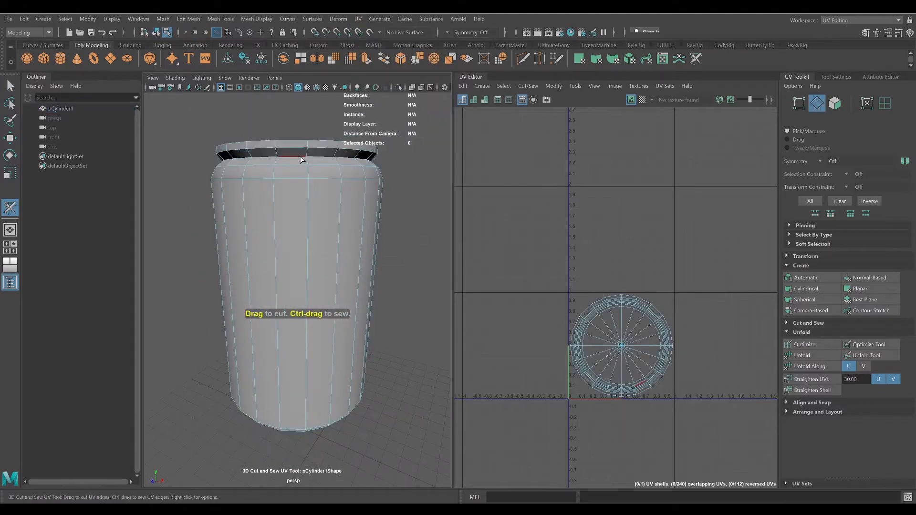
pyautogui.moveTo(301, 159); pyautogui.dragTo(325, 156)
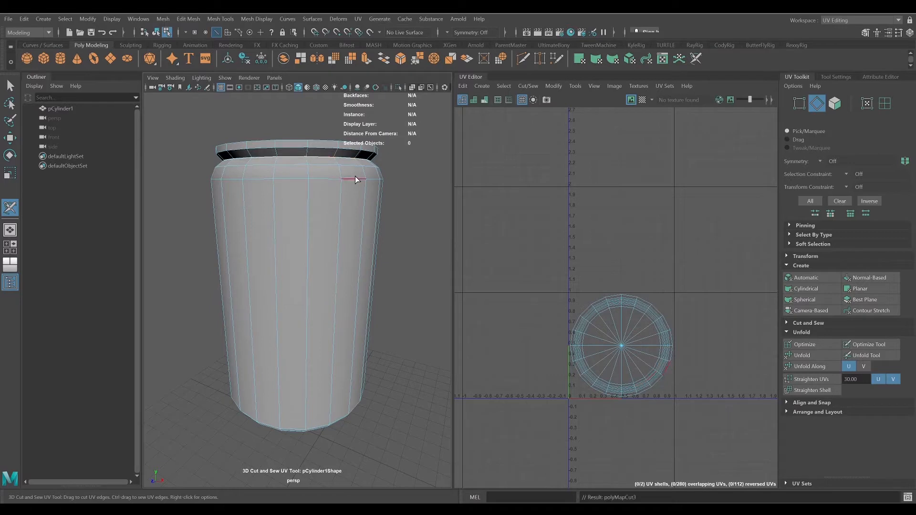
# - Cut the UV edge loop around the can's bottom edge and a vertical seam down the body
pyautogui.keyDown('alt'); pyautogui.moveTo(324, 306); pyautogui.dragTo(296, 408); pyautogui.keyUp('alt')
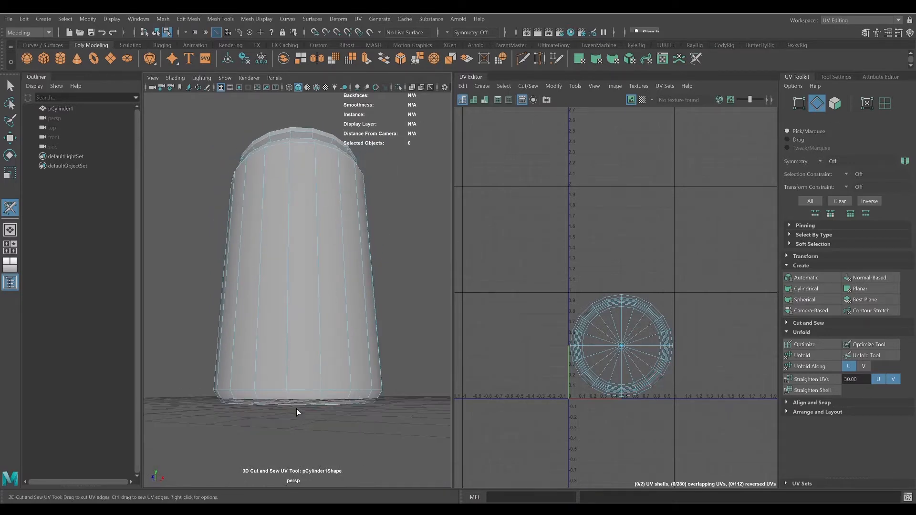
pyautogui.doubleClick(304, 399)
pyautogui.keyDown('alt'); pyautogui.moveTo(306, 306); pyautogui.dragTo(394, 321); pyautogui.keyUp('alt')
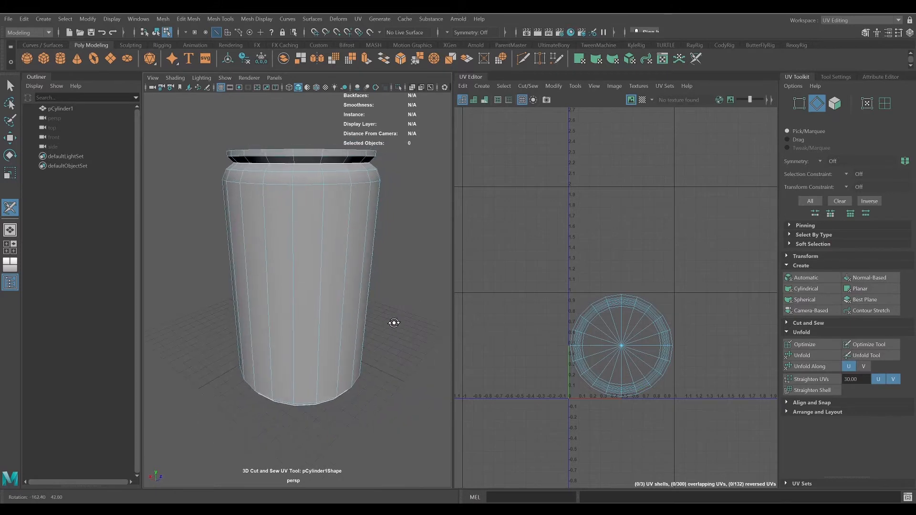
pyautogui.click(293, 173)
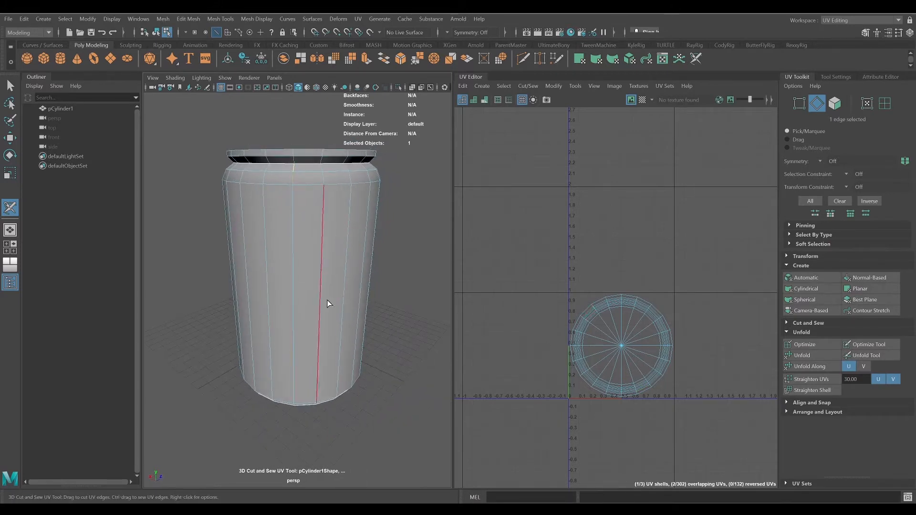
pyautogui.keyDown('alt'); pyautogui.moveTo(328, 299); pyautogui.dragTo(291, 395); pyautogui.keyUp('alt')
pyautogui.keyDown('alt'); pyautogui.moveTo(353, 311); pyautogui.dragTo(319, 332); pyautogui.keyUp('alt')
# - Try to unfold the UV shell of the can's body, and undo the unfold
pyautogui.press('q')
pyautogui.moveTo(618, 319); pyautogui.dragTo(592, 303, button='right')
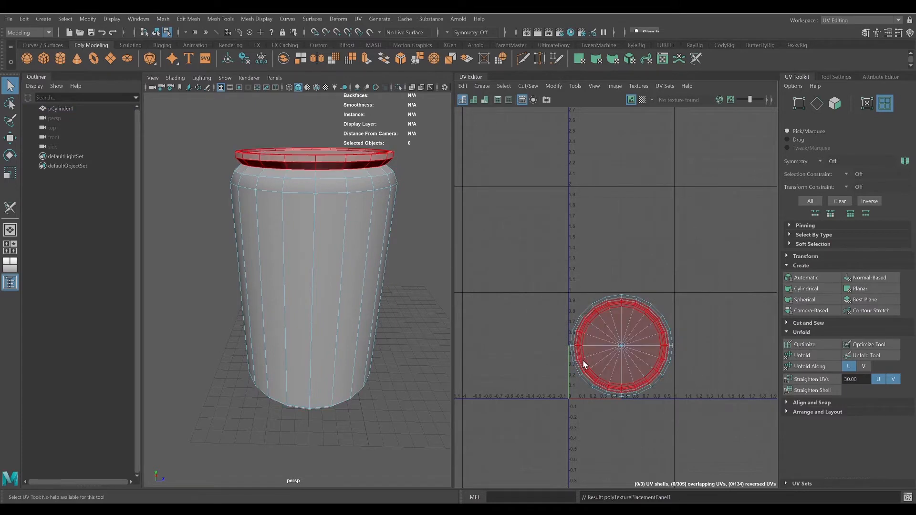
pyautogui.click(584, 379)
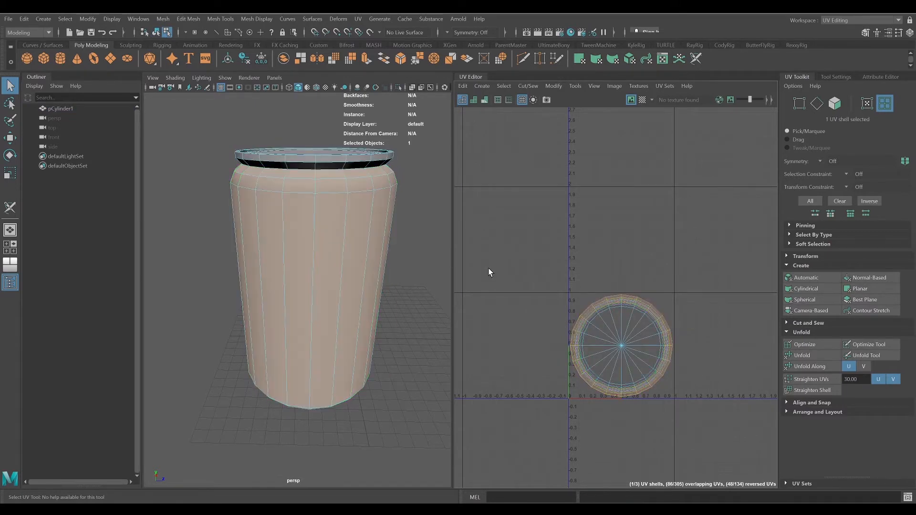
pyautogui.keyDown('alt'); pyautogui.moveTo(391, 283); pyautogui.dragTo(343, 283); pyautogui.keyUp('alt')
pyautogui.scroll(-5, 344, 283)
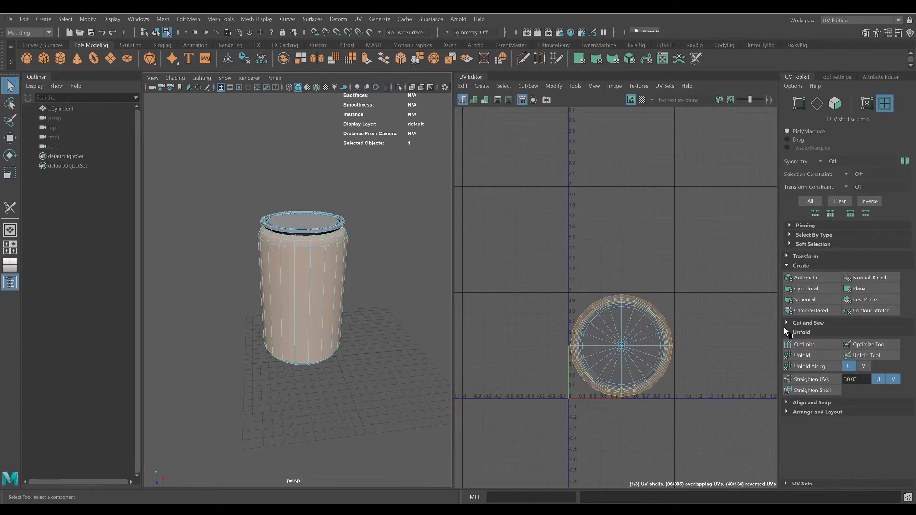
pyautogui.click(804, 354)
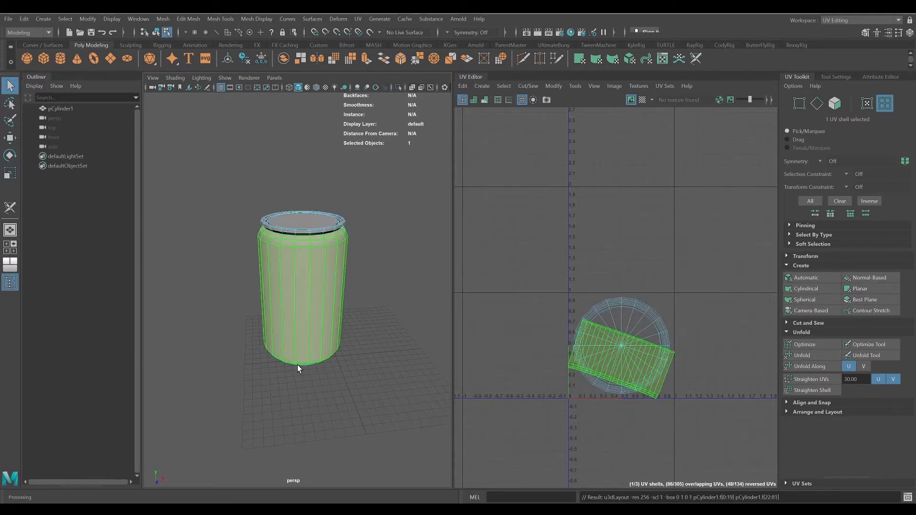
pyautogui.hotkey('ctrl', 'z')
pyautogui.hotkey('ctrl', 'z')
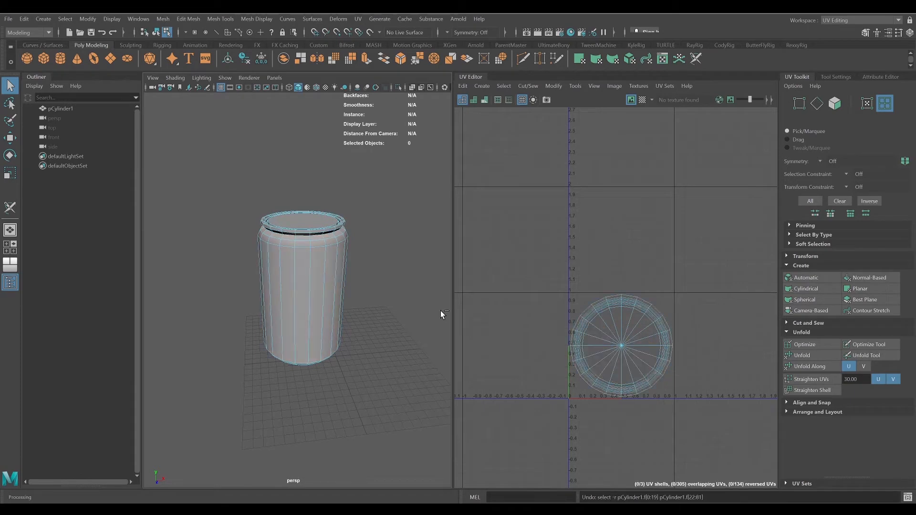
# - Apply a planar UV projection to the whole can and return to object selection
pyautogui.moveTo(307, 222); pyautogui.dragTo(339, 205, button='right')
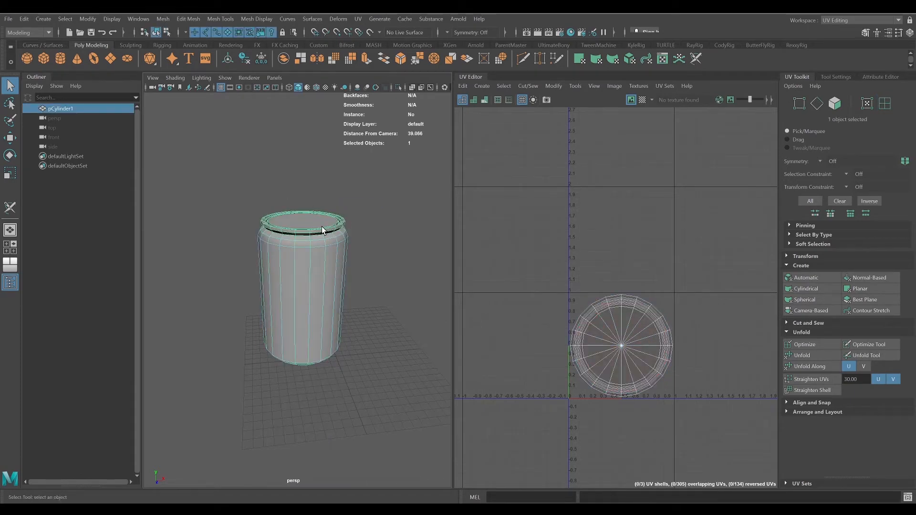
pyautogui.click(358, 18)
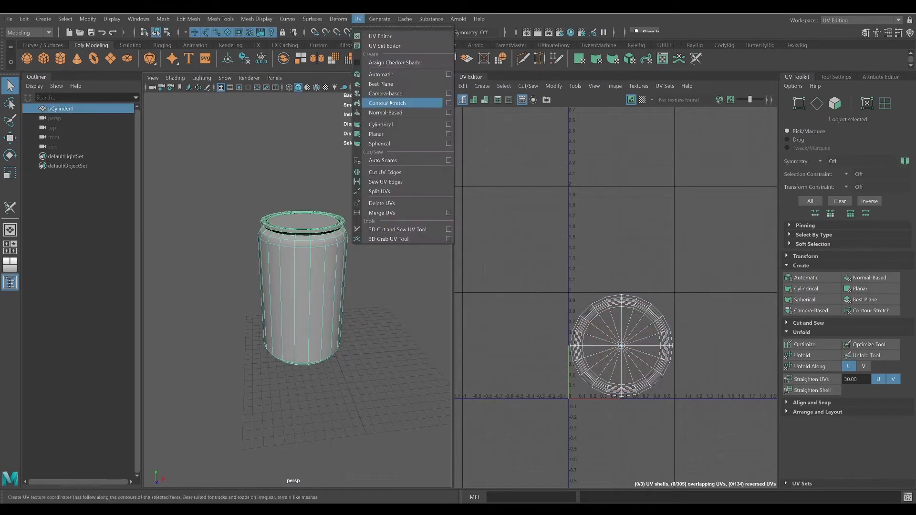
pyautogui.click(382, 134)
pyautogui.moveTo(341, 223); pyautogui.dragTo(348, 211, button='right')
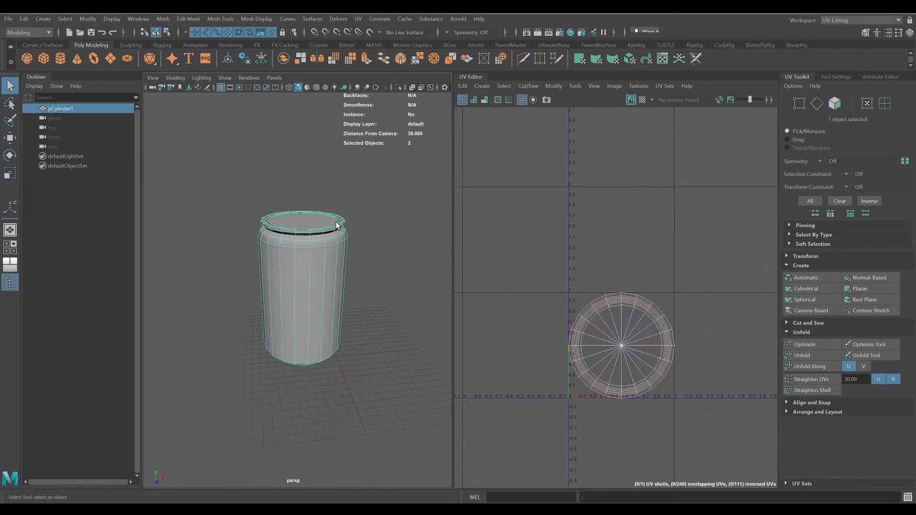
pyautogui.keyDown('alt'); pyautogui.moveTo(385, 226); pyautogui.dragTo(379, 219); pyautogui.keyUp('alt')
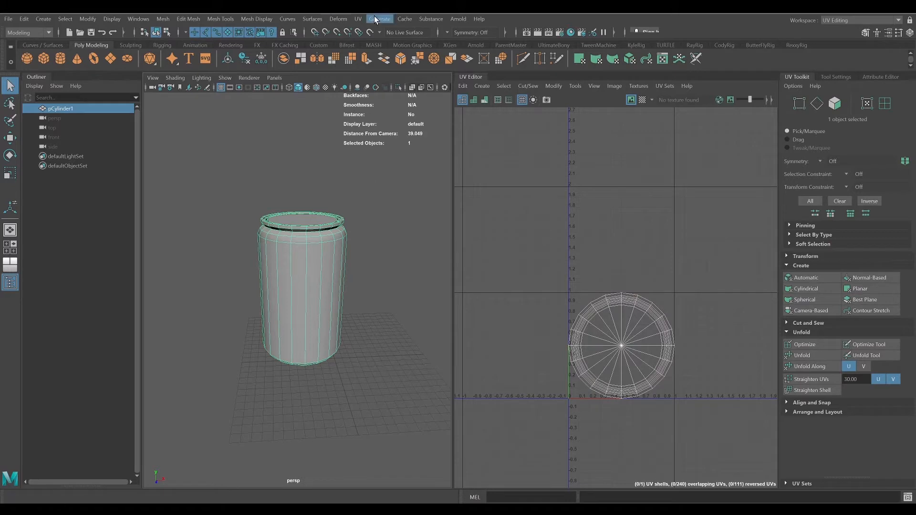
pyautogui.click(358, 19)
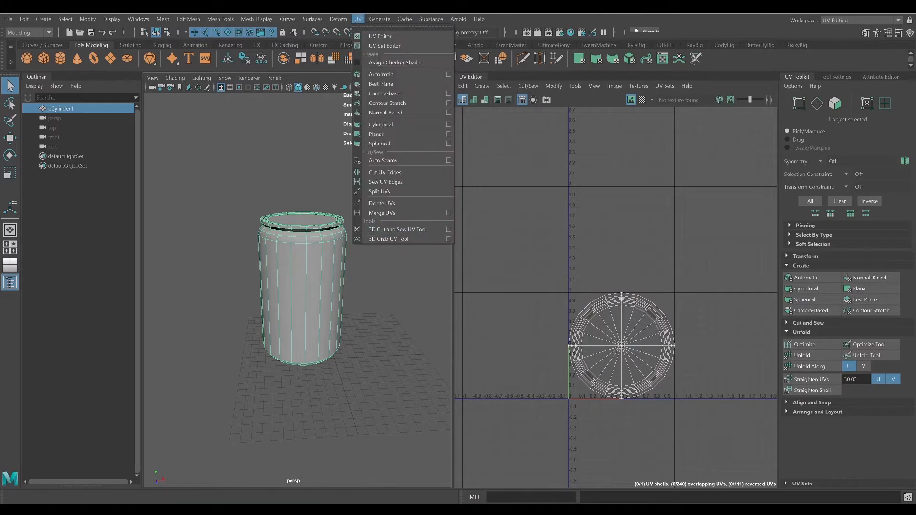
pyautogui.click(362, 8)
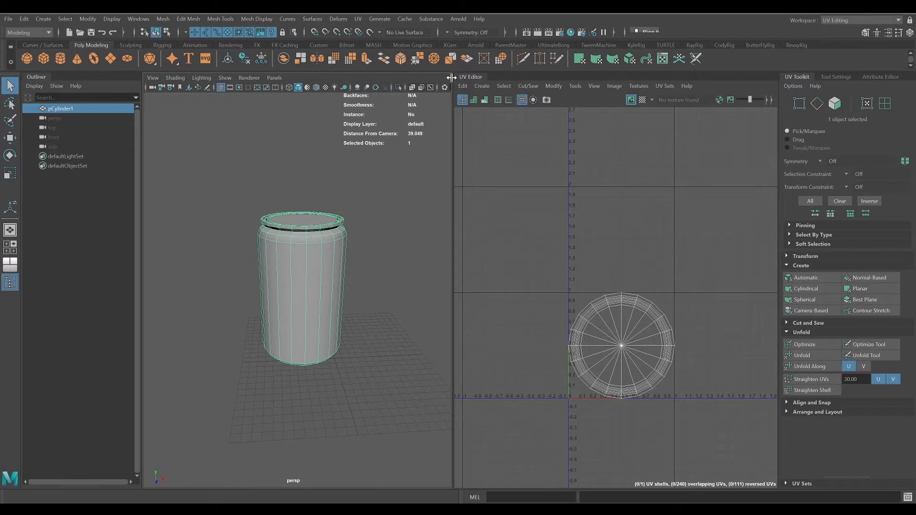
pyautogui.click(362, 20)
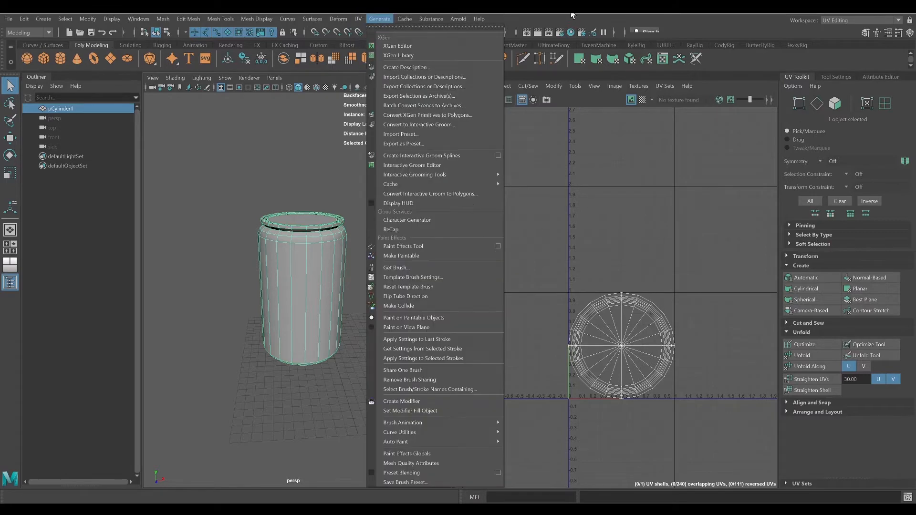
pyautogui.click(571, 18)
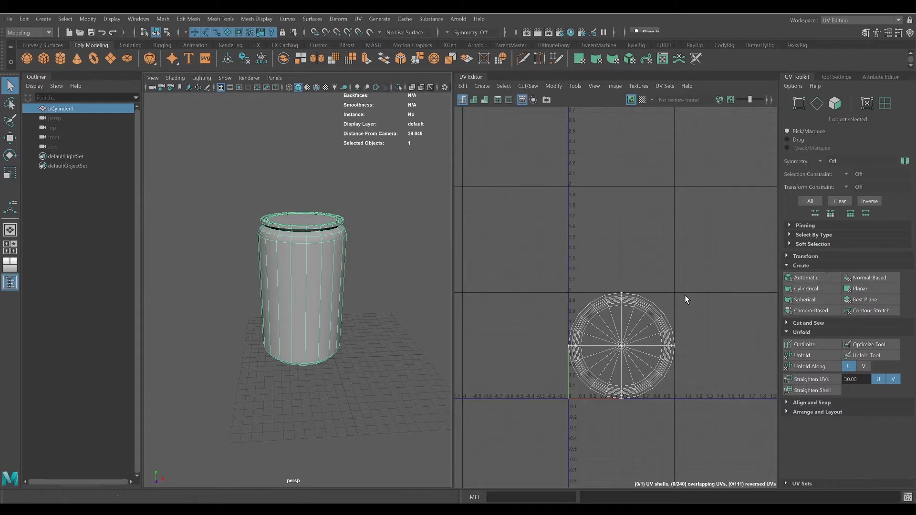
# - Open the Automatic mapping options and review the planes, projection and layout settings without applying them
pyautogui.keyDown('shift'); pyautogui.click(818, 280); pyautogui.keyUp('shift')
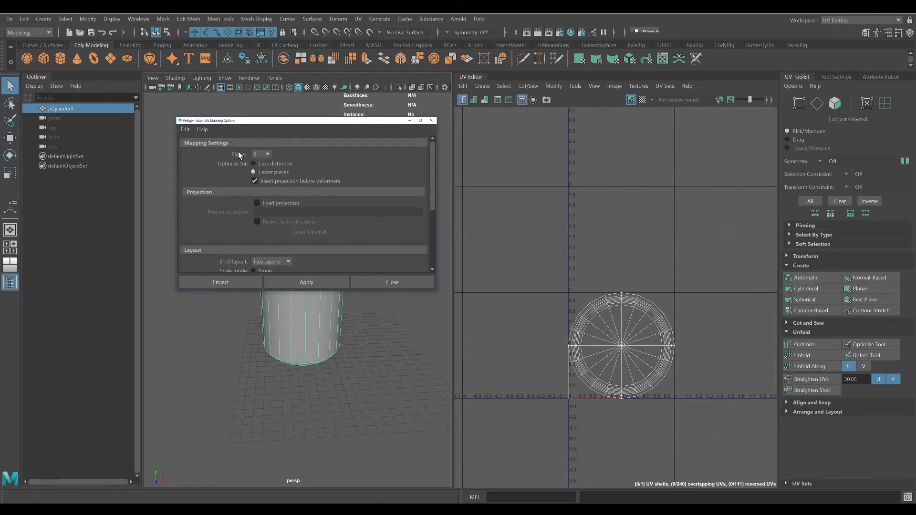
pyautogui.click(268, 156)
pyautogui.click(268, 154)
pyautogui.scroll(-2, 287, 207)
pyautogui.scroll(-2, 275, 210)
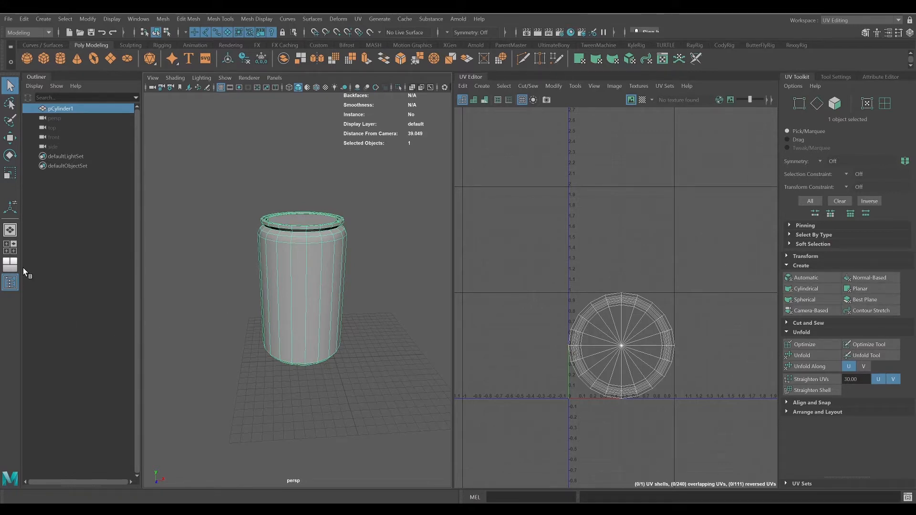
# - Switch to the four-view layout and select the can's faces in the front view, excluding the top lid and rim
pyautogui.keyDown('alt'); pyautogui.moveTo(334, 291); pyautogui.dragTo(334, 277); pyautogui.keyUp('alt')
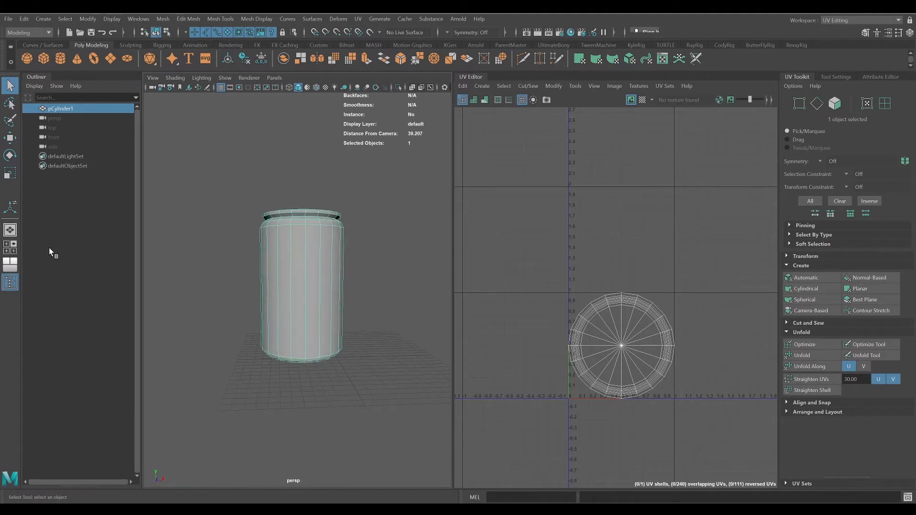
pyautogui.click(10, 247)
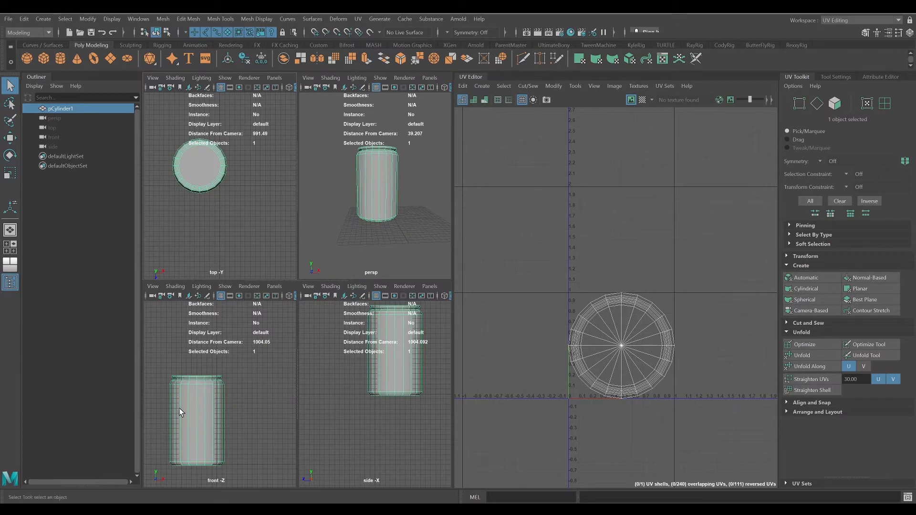
pyautogui.keyDown('alt'); pyautogui.moveTo(214, 398); pyautogui.dragTo(243, 387, button='middle'); pyautogui.keyUp('alt')
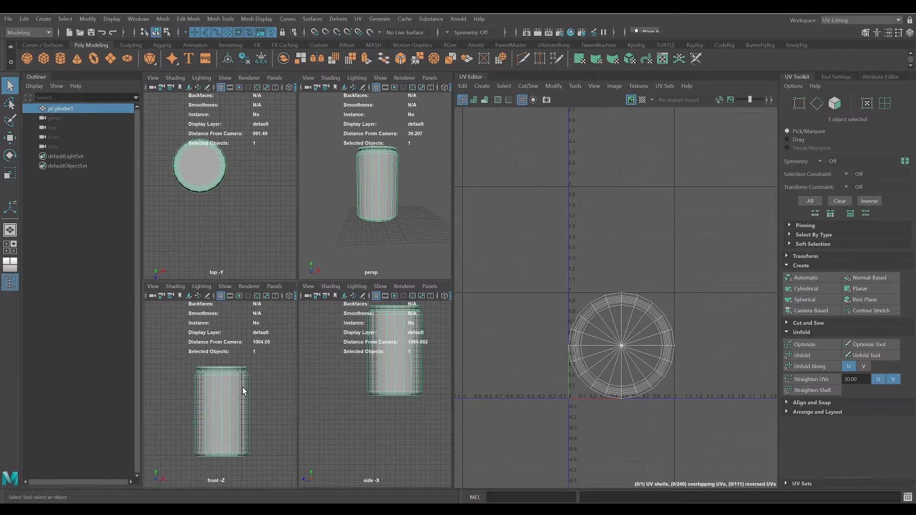
pyautogui.keyDown('alt'); pyautogui.moveTo(242, 387); pyautogui.dragTo(207, 364, button='right'); pyautogui.keyUp('alt')
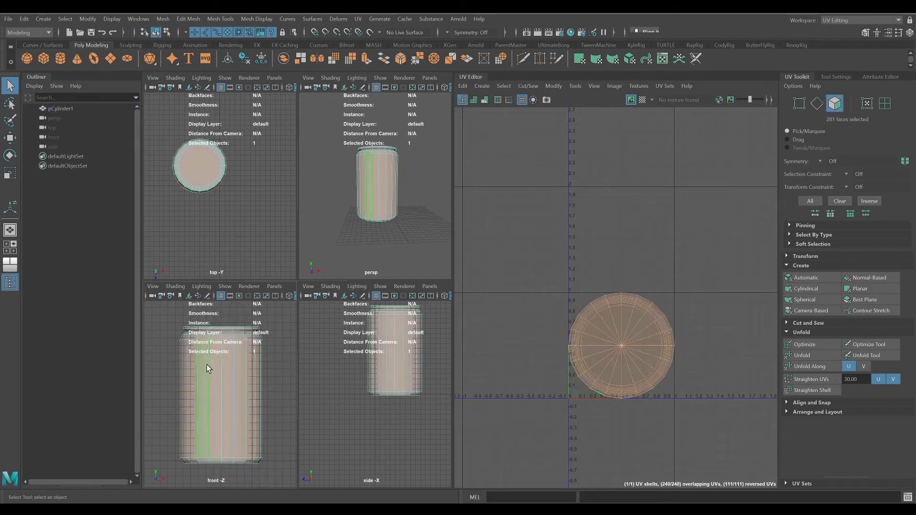
pyautogui.moveTo(170, 332); pyautogui.dragTo(204, 364)
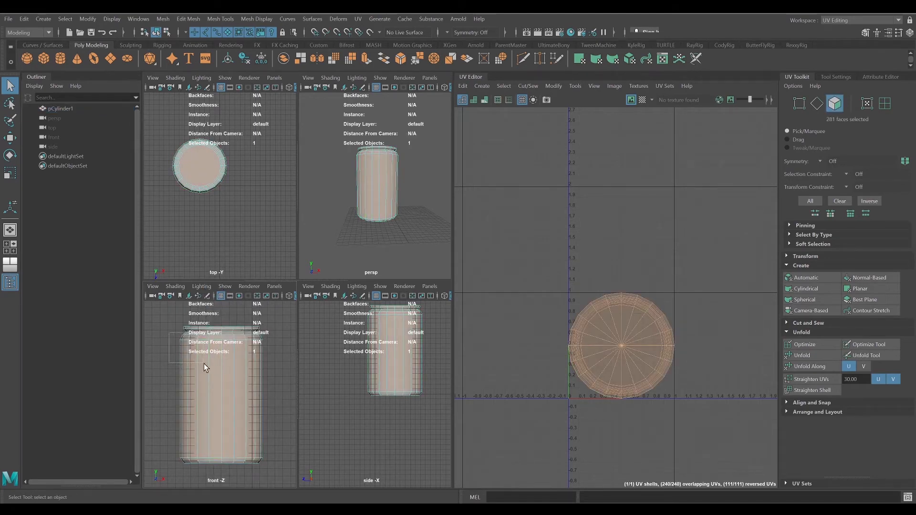
pyautogui.moveTo(279, 451); pyautogui.dragTo(280, 462)
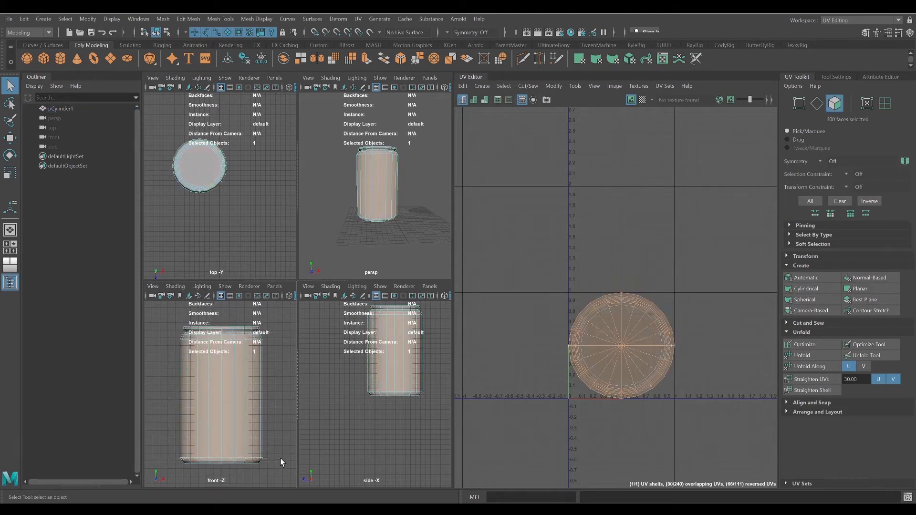
# - Deselect the wedge-shaped faces on the can's underside so that only the body's side faces are selected
pyautogui.keyDown('alt'); pyautogui.moveTo(392, 243); pyautogui.dragTo(398, 213); pyautogui.keyUp('alt')
pyautogui.scroll(5, 399, 234)
pyautogui.scroll(-6, 400, 237)
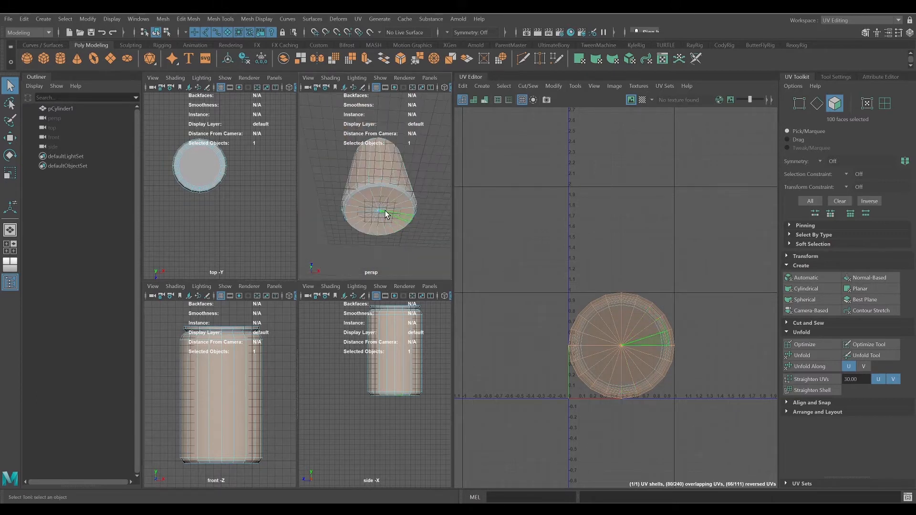
pyautogui.keyDown('shift'); pyautogui.click(376, 193); pyautogui.keyUp('shift')
pyautogui.keyDown('shift'); pyautogui.click(385, 194); pyautogui.keyUp('shift')
pyautogui.keyDown('shift'); pyautogui.click(395, 197); pyautogui.keyUp('shift')
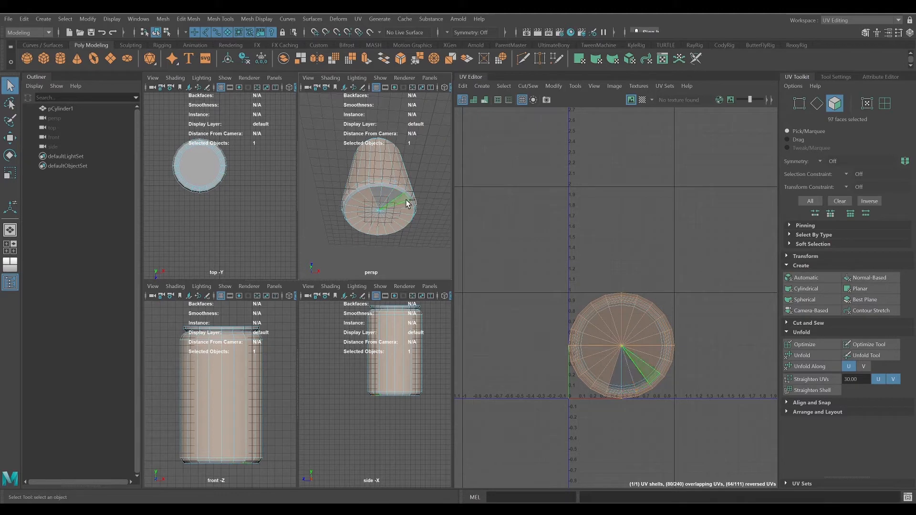
pyautogui.keyDown('shift'); pyautogui.click(403, 199); pyautogui.keyUp('shift')
pyautogui.keyDown('shift'); pyautogui.click(405, 206); pyautogui.keyUp('shift')
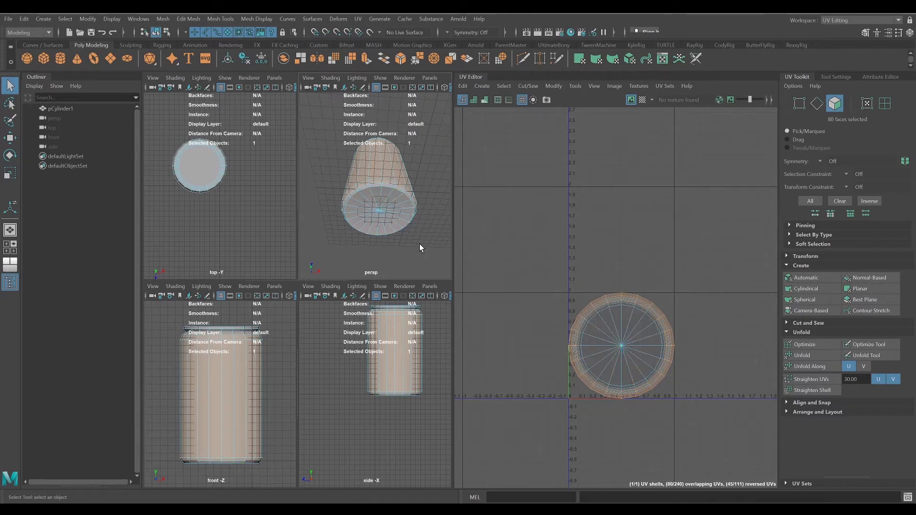
# - Apply a cylindrical UV projection to the selected body faces, with the projection inserted before deformers
pyautogui.keyDown('alt'); pyautogui.moveTo(420, 243); pyautogui.dragTo(421, 275); pyautogui.keyUp('alt')
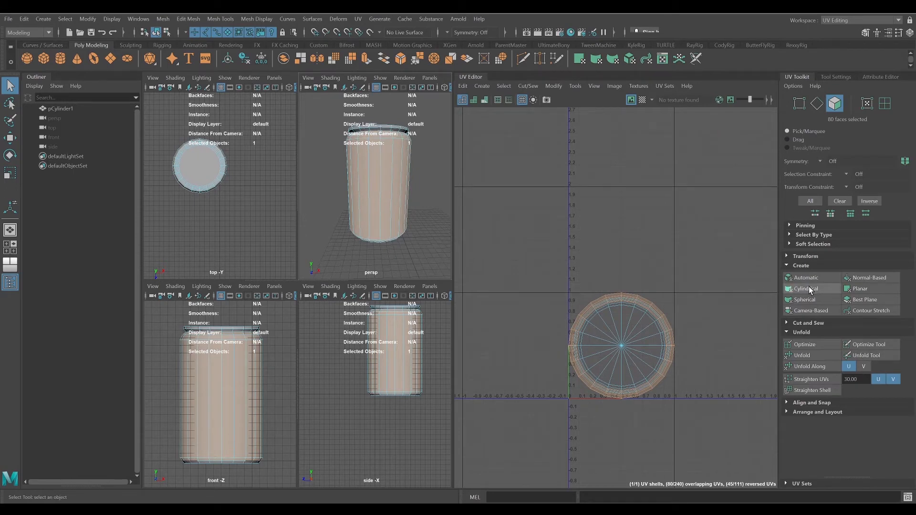
pyautogui.keyDown('shift'); pyautogui.click(825, 288); pyautogui.keyUp('shift')
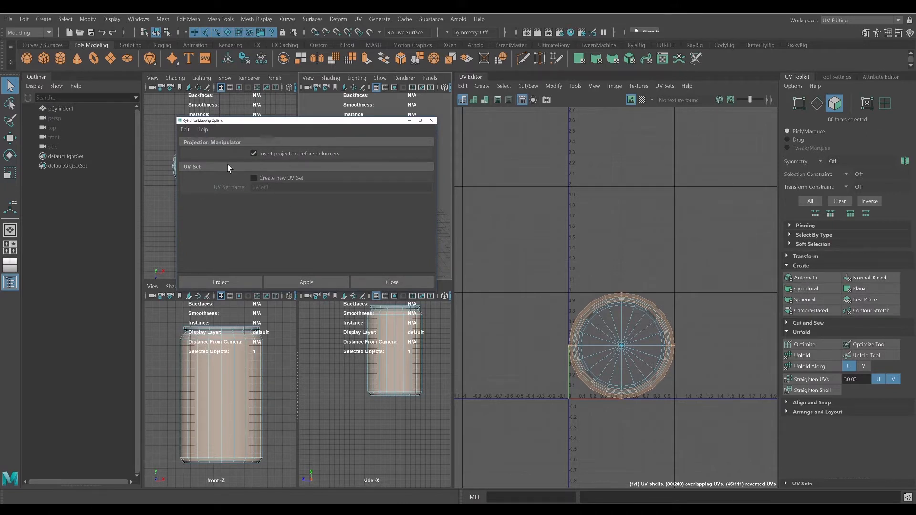
pyautogui.click(233, 282)
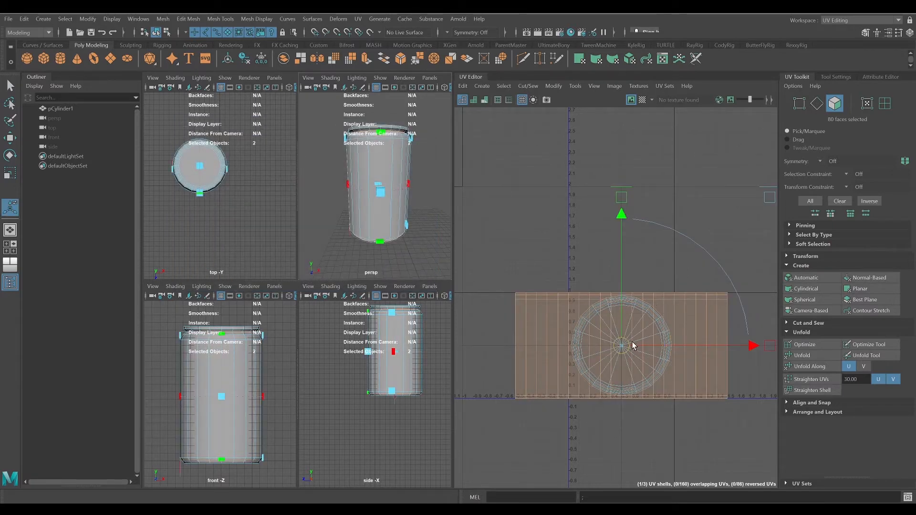
# - Scale the body's UV shell down to the width of the 0–1 tile and move it into the tile's upper half
pyautogui.press('r')
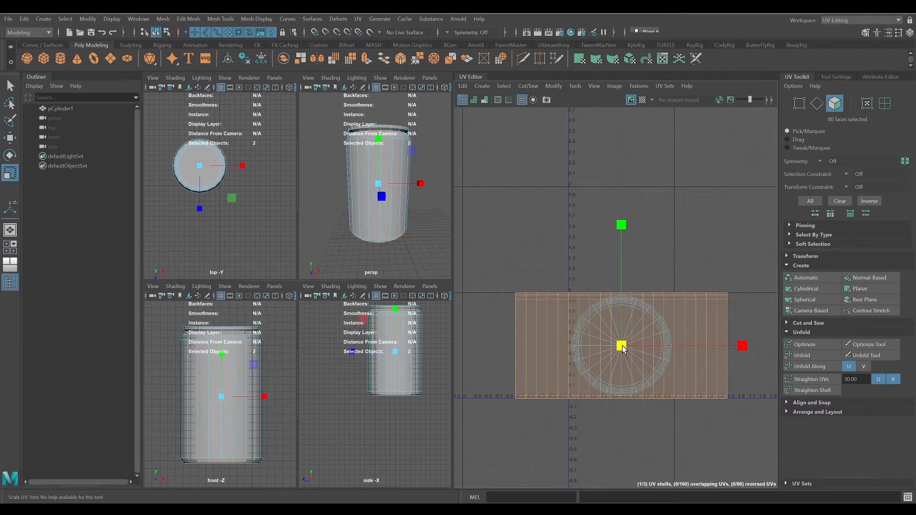
pyautogui.moveTo(622, 345); pyautogui.dragTo(561, 388)
pyautogui.press('w')
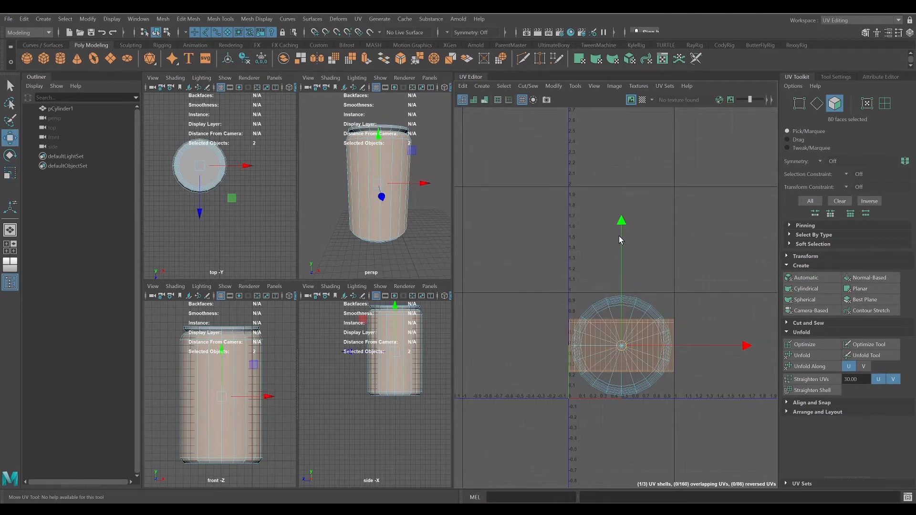
pyautogui.moveTo(622, 218); pyautogui.dragTo(622, 196)
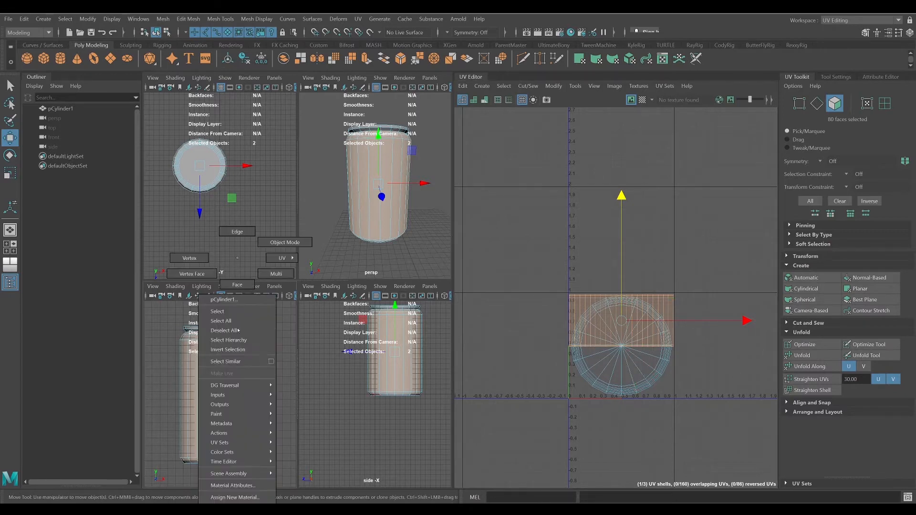
# - Select the can's lid and rim faces in the front view and return to the single perspective view
pyautogui.moveTo(237, 258); pyautogui.dragTo(237, 284, button='right')
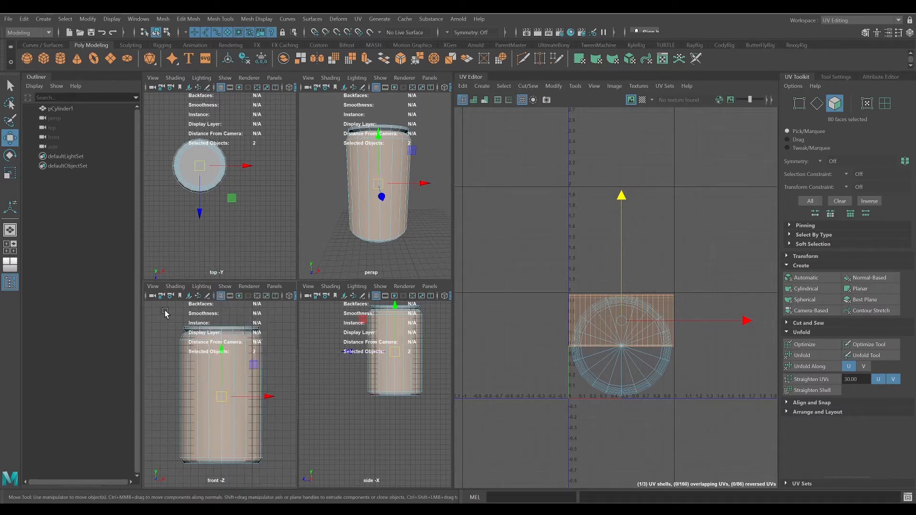
pyautogui.moveTo(166, 311); pyautogui.dragTo(271, 333)
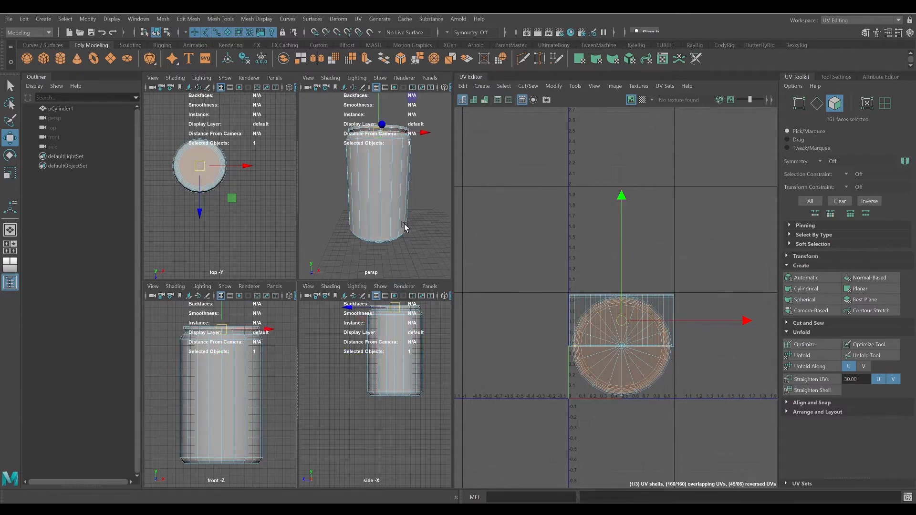
pyautogui.keyDown('alt'); pyautogui.moveTo(401, 223); pyautogui.dragTo(404, 241); pyautogui.keyUp('alt')
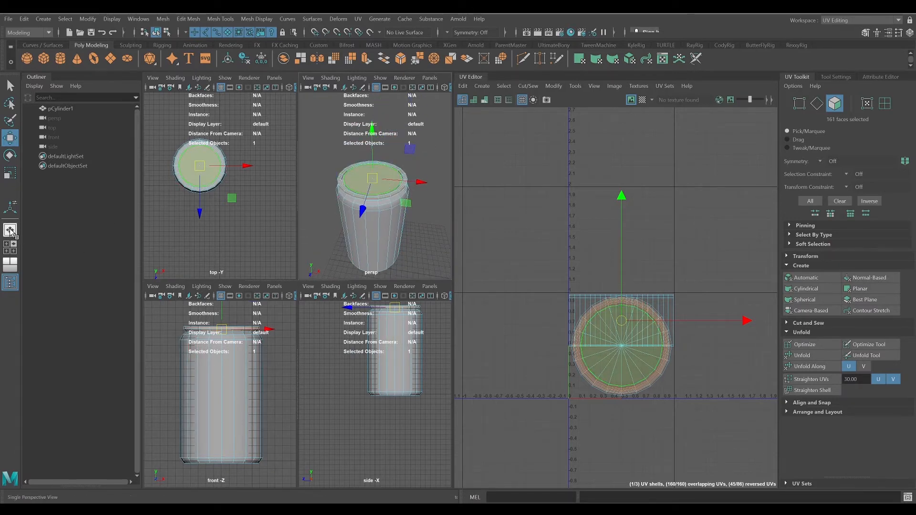
pyautogui.press('space')
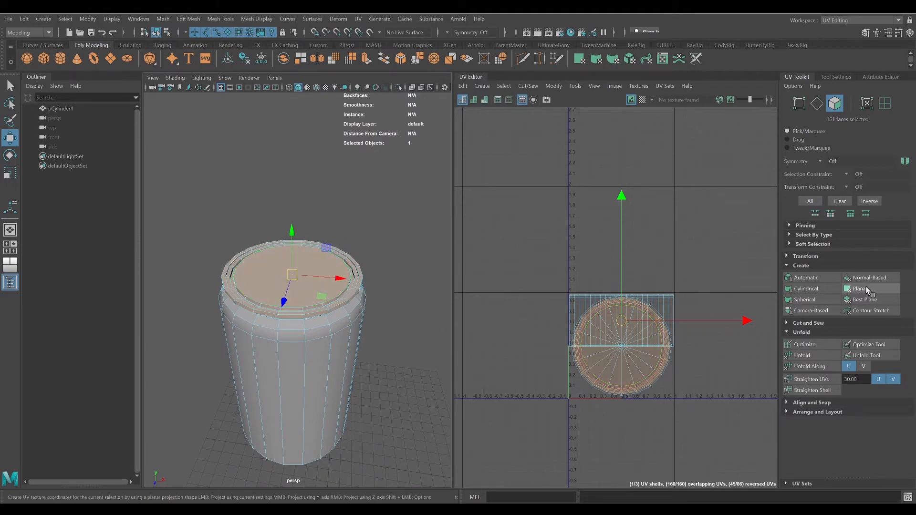
# - Apply a planar UV projection from the Y axis, fitted to the bounding box, to the lid faces and scale the shell to about half size
pyautogui.keyDown('shift'); pyautogui.click(859, 289); pyautogui.keyUp('shift')
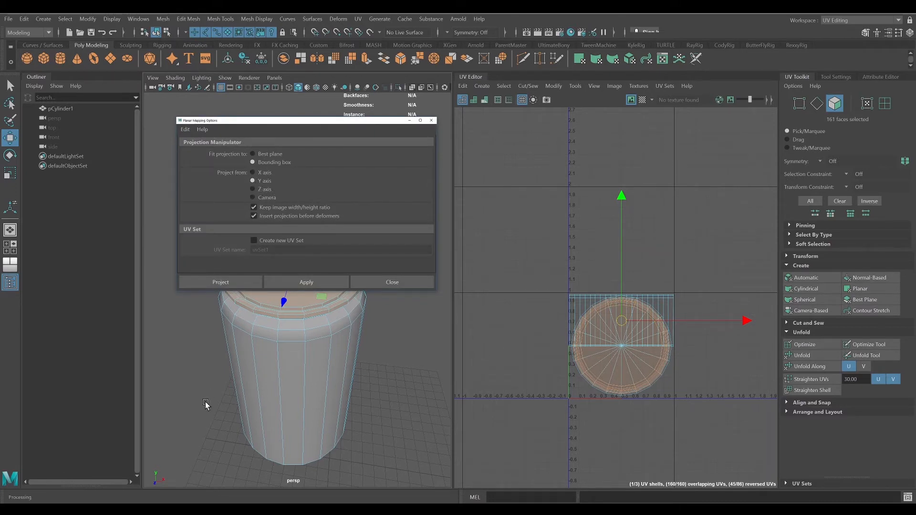
pyautogui.click(226, 282)
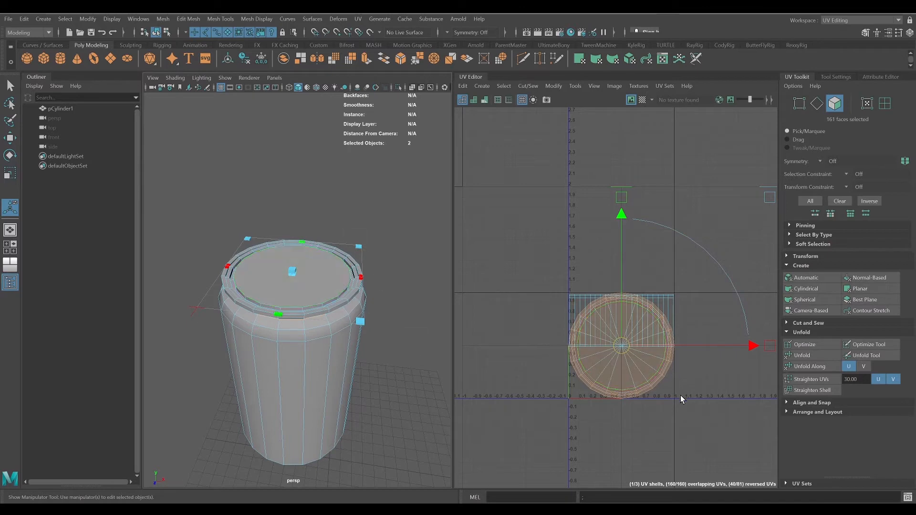
pyautogui.press('r')
pyautogui.moveTo(621, 346); pyautogui.dragTo(557, 407)
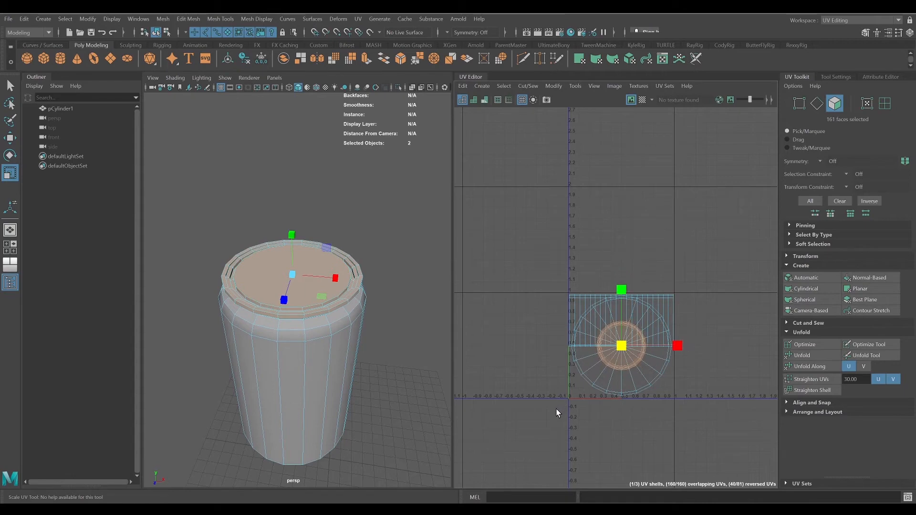
# - Move the can bottom's UV shell outside the 0–1 tile and place the lid's shell in the tile's lower-left corner
pyautogui.moveTo(621, 385); pyautogui.dragTo(570, 341, button='right')
pyautogui.press('w')
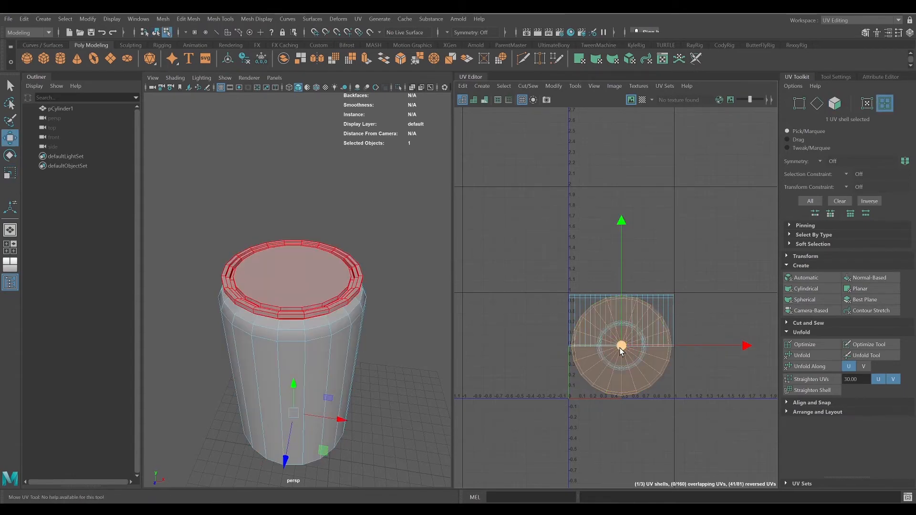
pyautogui.moveTo(621, 350); pyautogui.dragTo(737, 350)
pyautogui.click(623, 366)
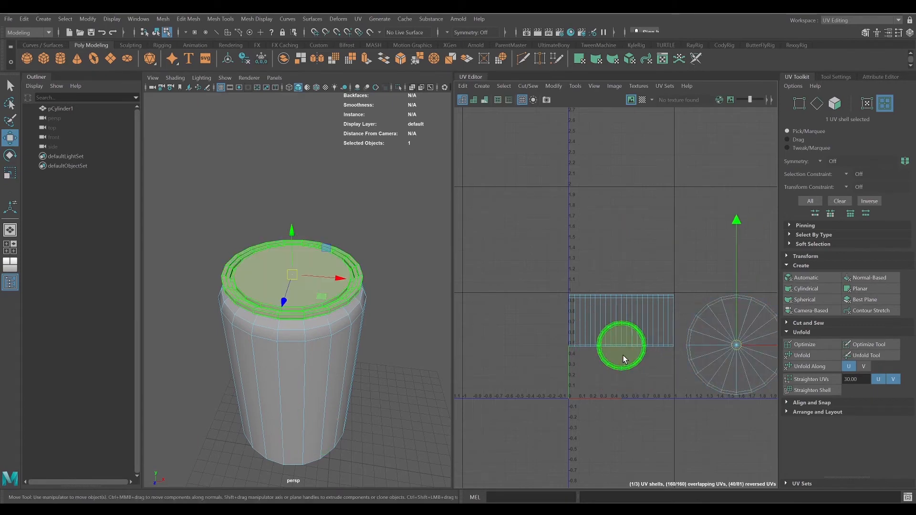
pyautogui.click(623, 360)
pyautogui.moveTo(623, 360); pyautogui.dragTo(596, 377)
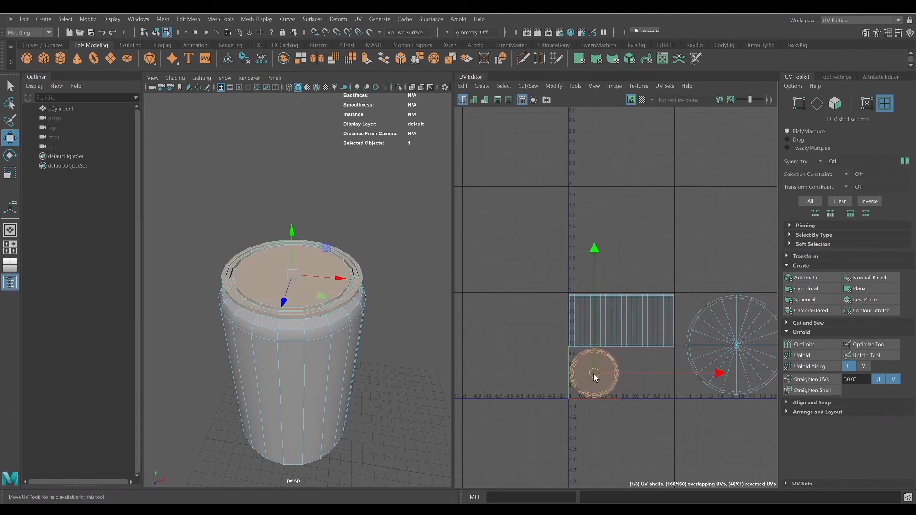
# - Display the checker map on the can and examine the pattern on the body, rim and lid for stretching
pyautogui.click(642, 100)
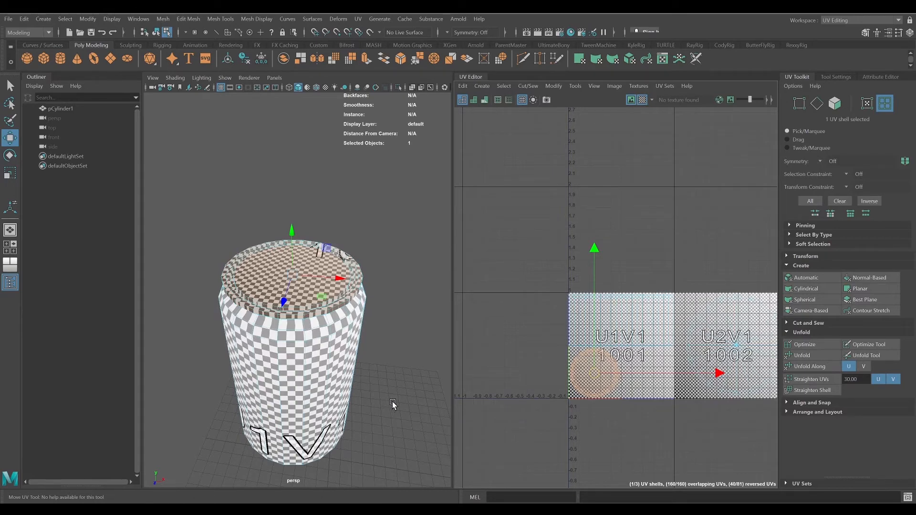
pyautogui.keyDown('alt'); pyautogui.moveTo(392, 402); pyautogui.dragTo(404, 394); pyautogui.keyUp('alt')
pyautogui.moveTo(351, 369)
pyautogui.keyDown('alt'); pyautogui.mouseDown()
pyautogui.moveTo(365, 354)
pyautogui.moveTo(357, 363)
pyautogui.mouseUp(); pyautogui.keyUp('alt')
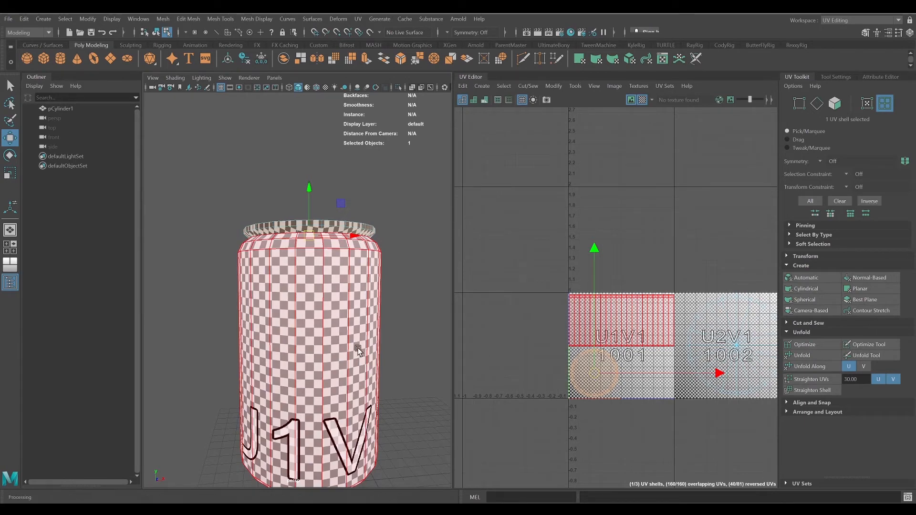
pyautogui.scroll(3, 355, 325)
pyautogui.keyDown('alt'); pyautogui.moveTo(352, 301); pyautogui.dragTo(366, 294); pyautogui.keyUp('alt')
pyautogui.keyDown('alt'); pyautogui.moveTo(329, 320); pyautogui.dragTo(302, 330); pyautogui.keyUp('alt')
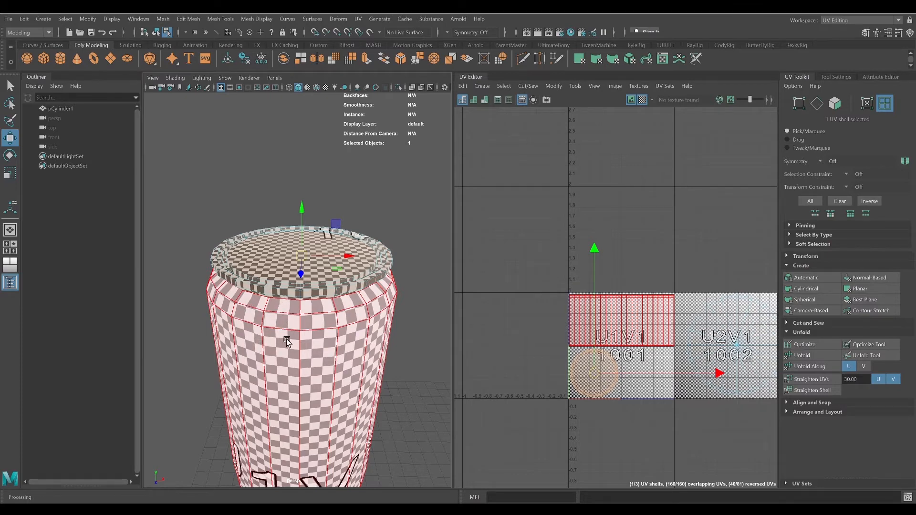
pyautogui.keyDown('alt'); pyautogui.moveTo(287, 342); pyautogui.dragTo(289, 327); pyautogui.keyUp('alt')
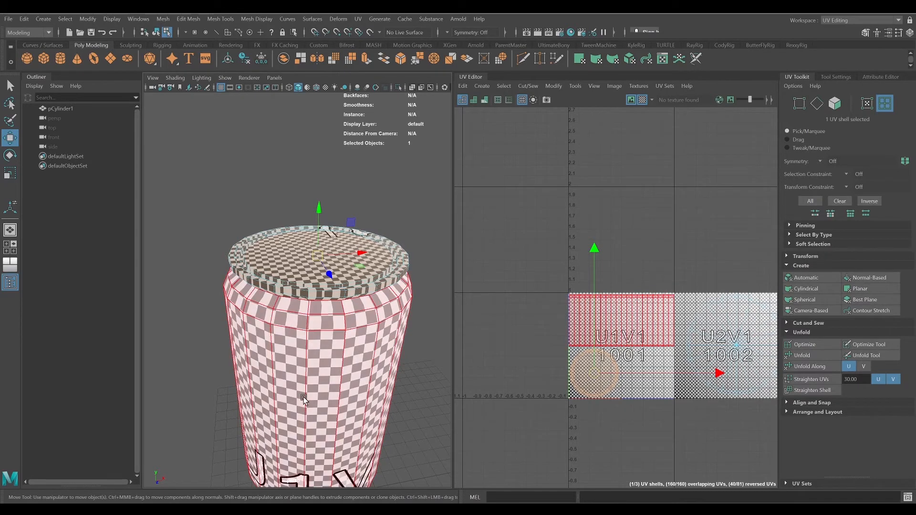
pyautogui.scroll(2, 304, 395)
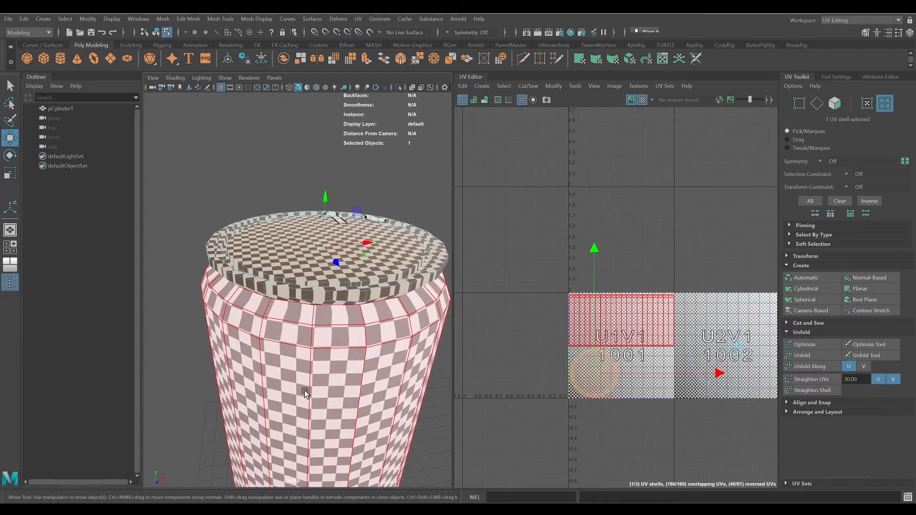
pyautogui.keyDown('alt'); pyautogui.moveTo(303, 389); pyautogui.dragTo(287, 312); pyautogui.keyUp('alt')
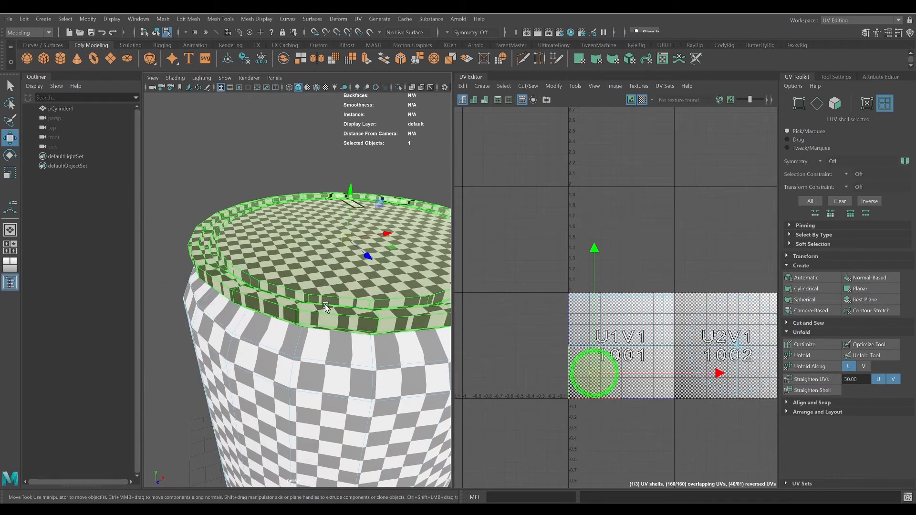
# - Inspect the checker pattern under the rim, on the upper body and across the lid, and hide the checker map
pyautogui.keyDown('alt'); pyautogui.moveTo(321, 317); pyautogui.dragTo(324, 301); pyautogui.keyUp('alt')
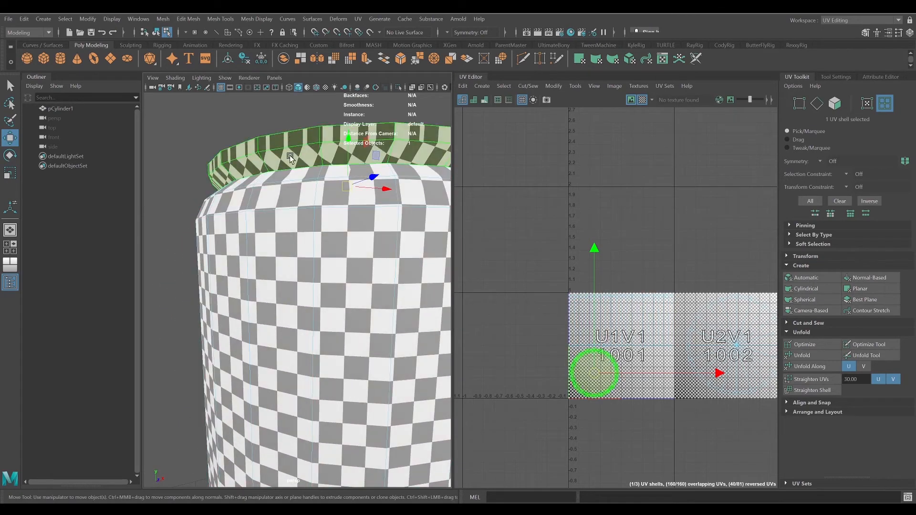
pyautogui.scroll(-3, 353, 247)
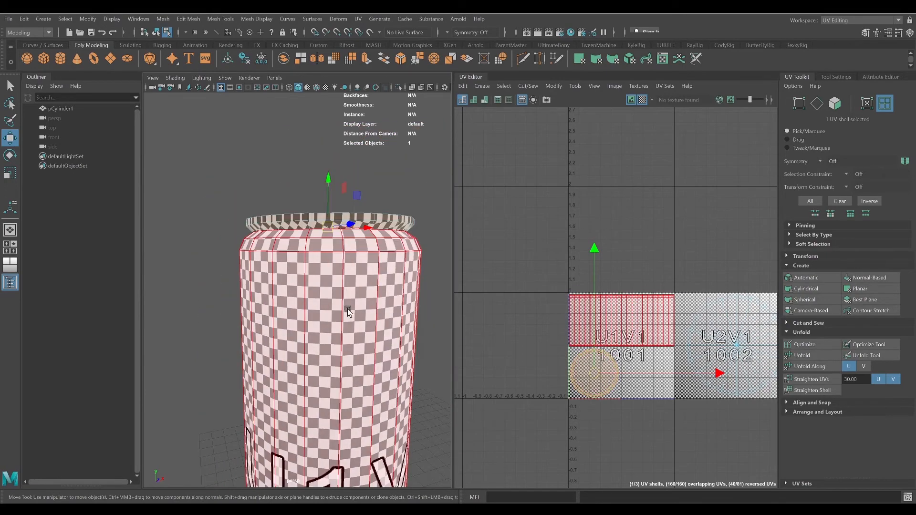
pyautogui.keyDown('alt'); pyautogui.moveTo(348, 308); pyautogui.dragTo(343, 340); pyautogui.keyUp('alt')
pyautogui.scroll(4, 342, 343)
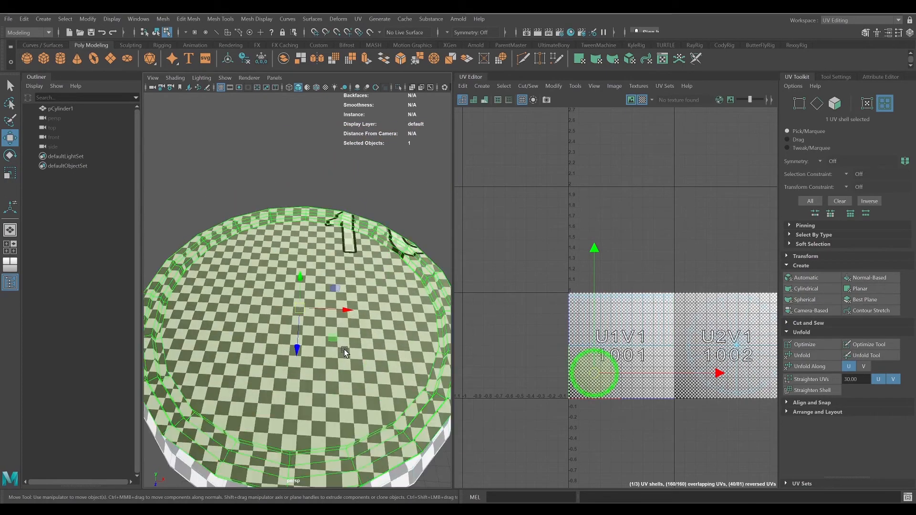
pyautogui.scroll(-4, 344, 350)
pyautogui.keyDown('alt'); pyautogui.moveTo(340, 352); pyautogui.dragTo(329, 313, button='middle'); pyautogui.keyUp('alt')
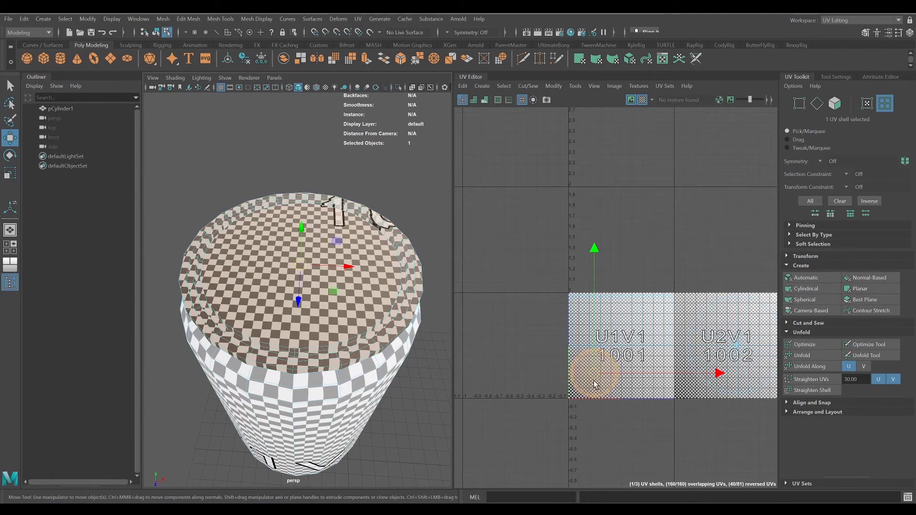
pyautogui.click(642, 100)
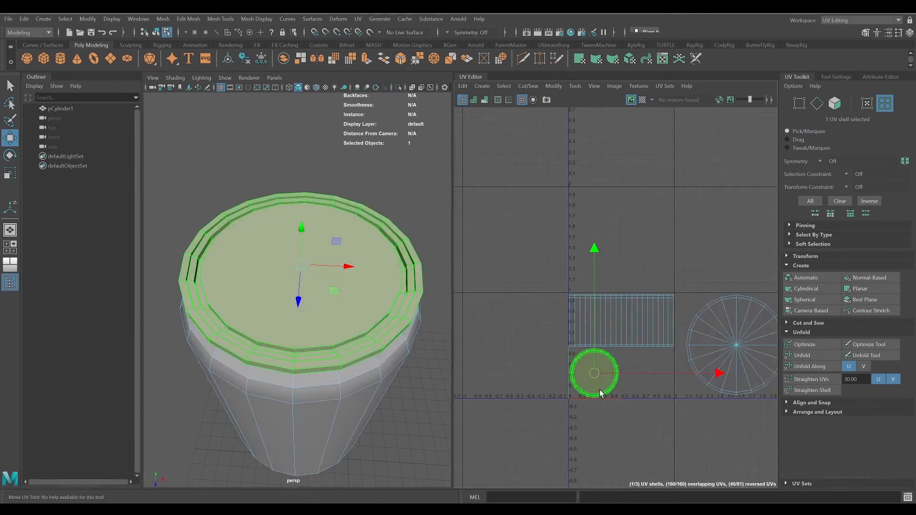
# - Select the lid's UV shell and activate the Optimize Tool
pyautogui.moveTo(594, 387); pyautogui.dragTo(572, 374, button='right')
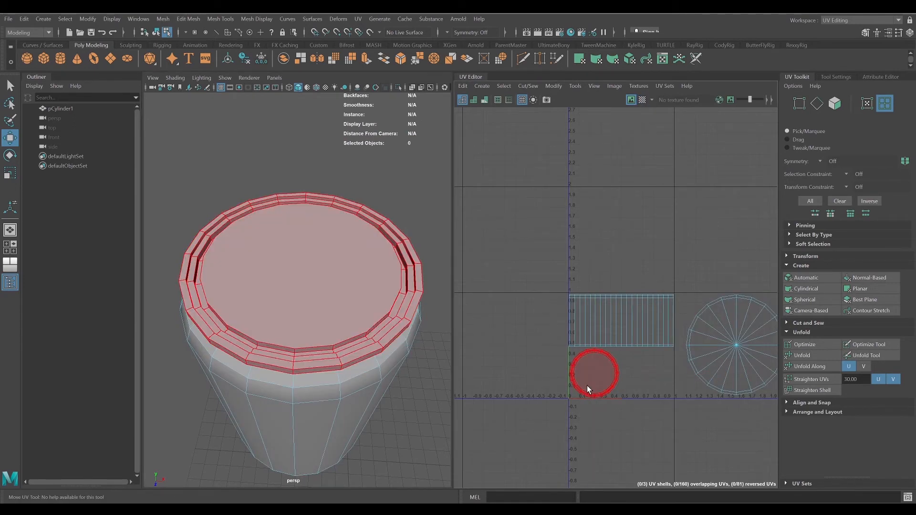
pyautogui.click(587, 385)
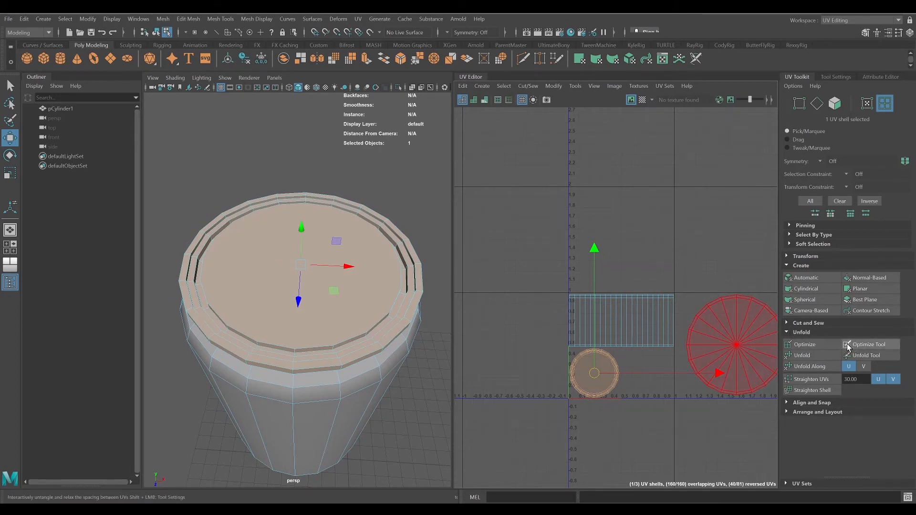
pyautogui.click(863, 346)
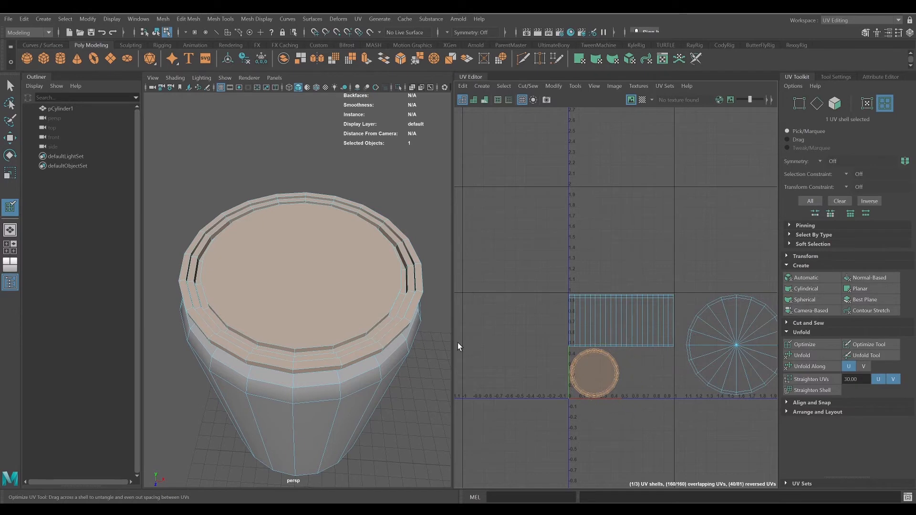
# - Select individual rim faces and the lid's centre face to compare them with their overlapping positions in the UV layout
pyautogui.keyDown('alt'); pyautogui.moveTo(346, 270); pyautogui.dragTo(354, 266); pyautogui.keyUp('alt')
pyautogui.moveTo(374, 226); pyautogui.dragTo(374, 251, button='right')
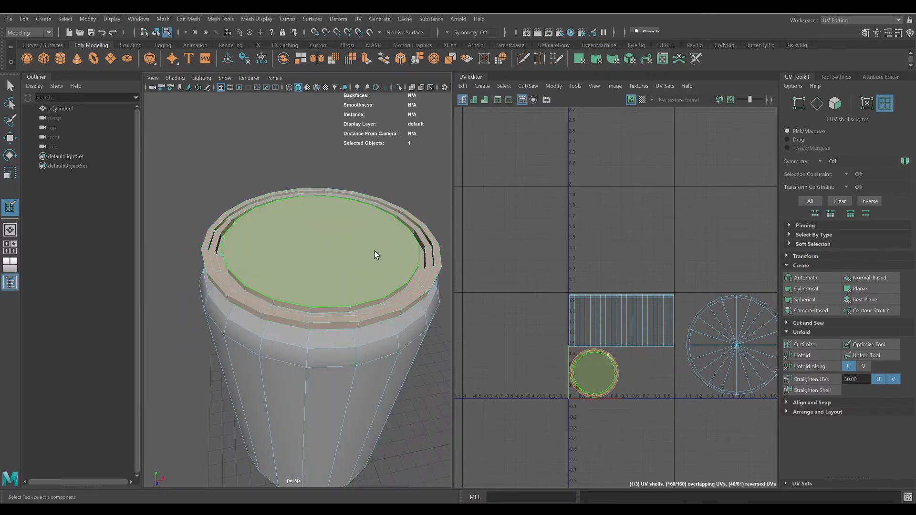
pyautogui.click(407, 224)
pyautogui.scroll(4, 664, 382)
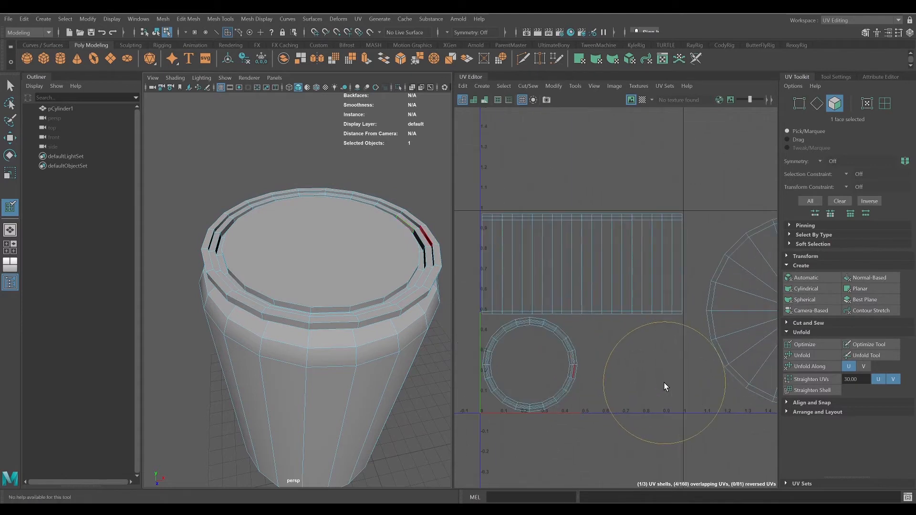
pyautogui.scroll(4, 665, 383)
pyautogui.keyDown('alt'); pyautogui.moveTo(594, 338); pyautogui.dragTo(780, 384, button='middle'); pyautogui.keyUp('alt')
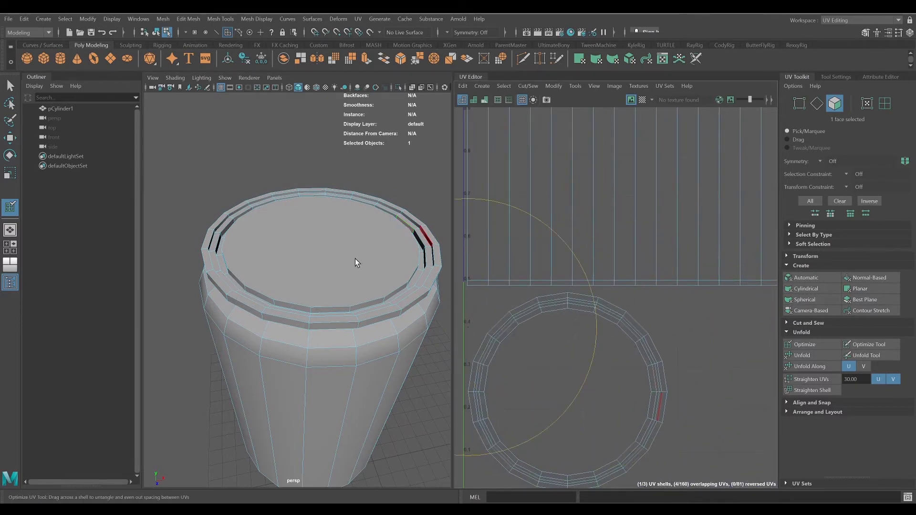
pyautogui.moveTo(345, 244); pyautogui.dragTo(345, 270, button='right')
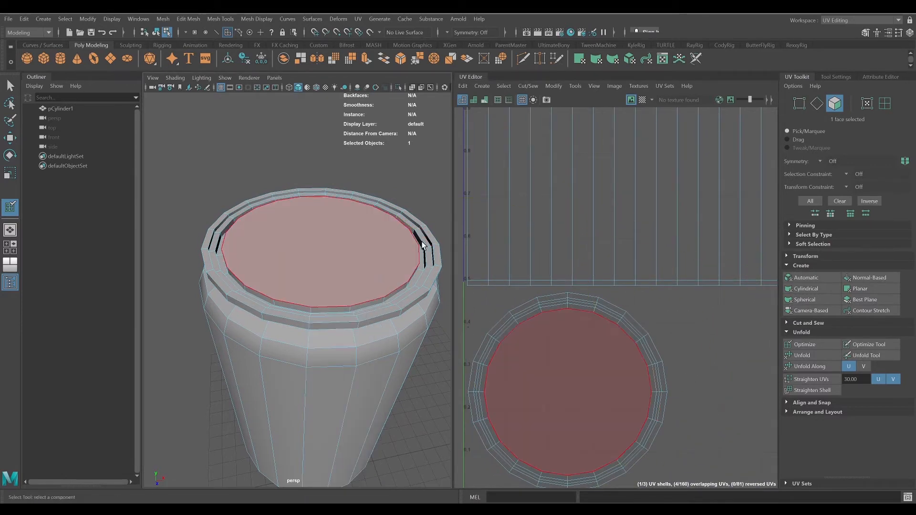
pyautogui.click(421, 244)
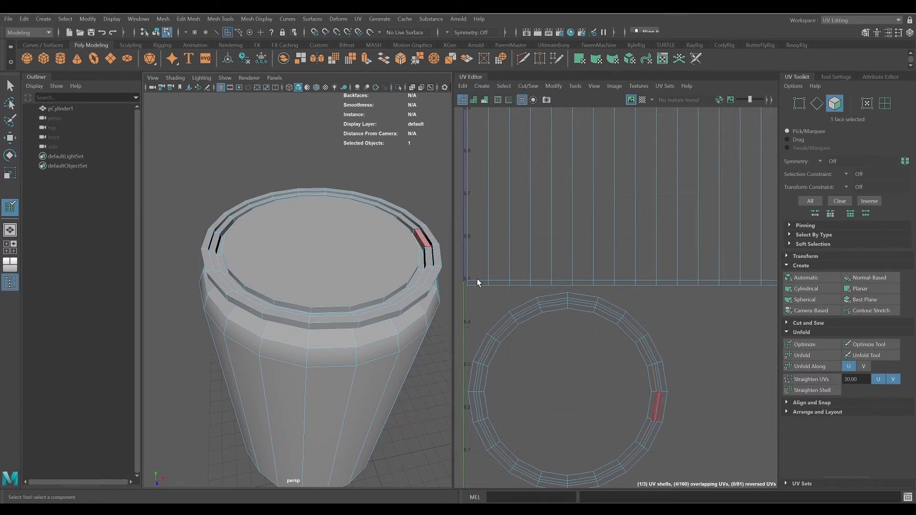
pyautogui.click(380, 265)
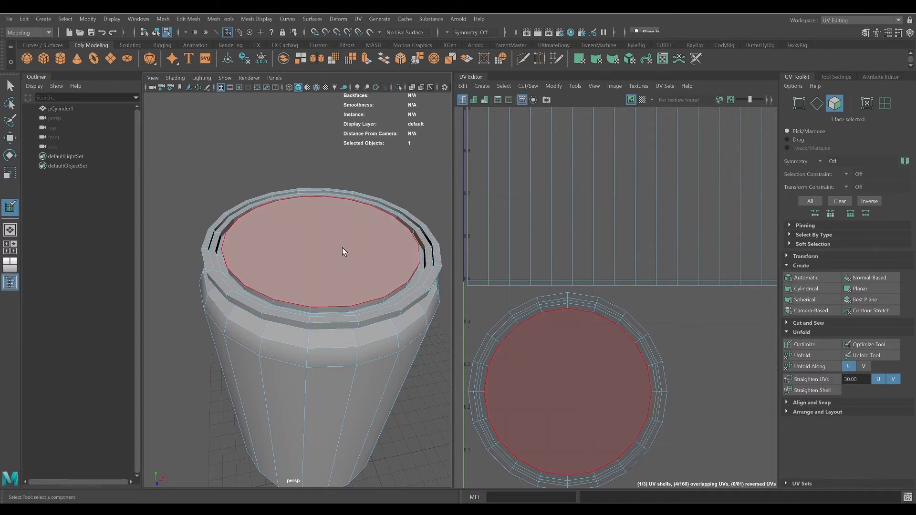
# - Try to spread the lid shell's rim rings with the Optimize Tool while the whole can is selected, and undo the change
pyautogui.scroll(-3, 307, 254)
pyautogui.moveTo(312, 249); pyautogui.dragTo(355, 234, button='right')
pyautogui.moveTo(582, 314); pyautogui.dragTo(550, 308)
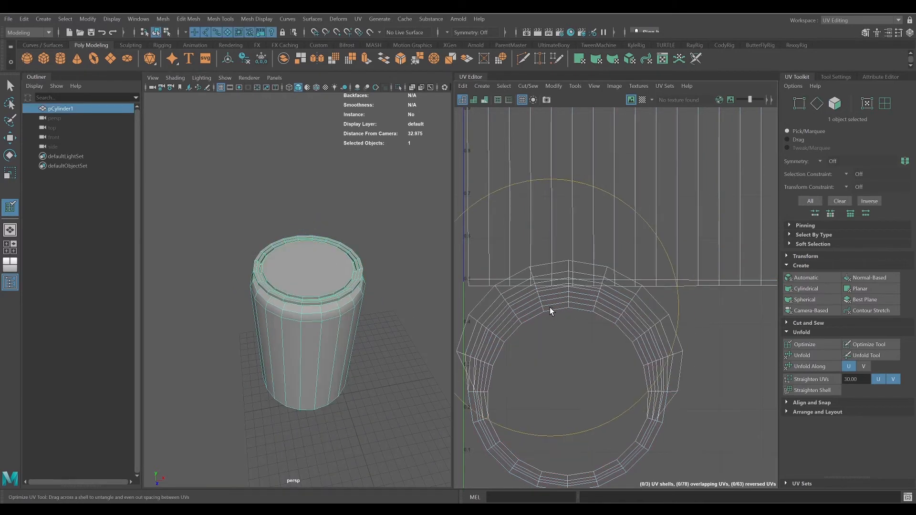
pyautogui.rightClick(550, 307)
pyautogui.hotkey('ctrl', 'z')
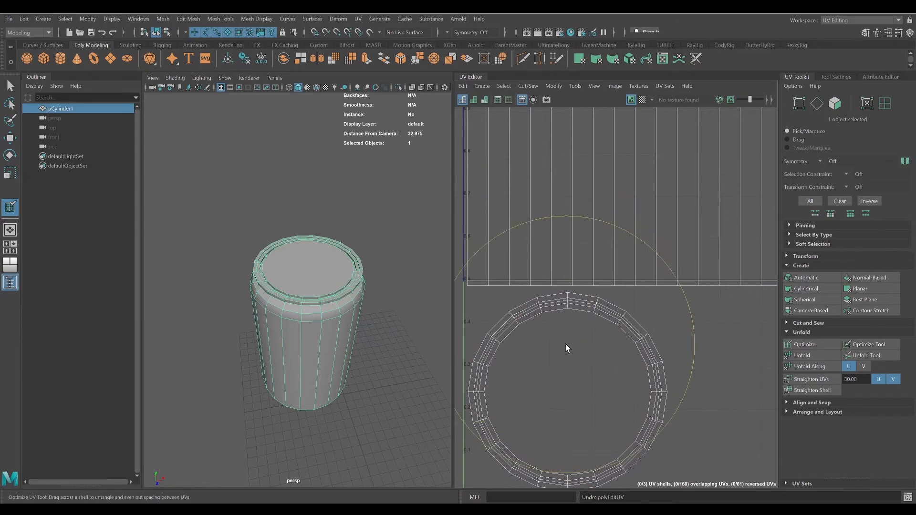
# - Select only the lid's UV shell and relax it with the Optimize Tool to spread its overlapping rim rings
pyautogui.press('q')
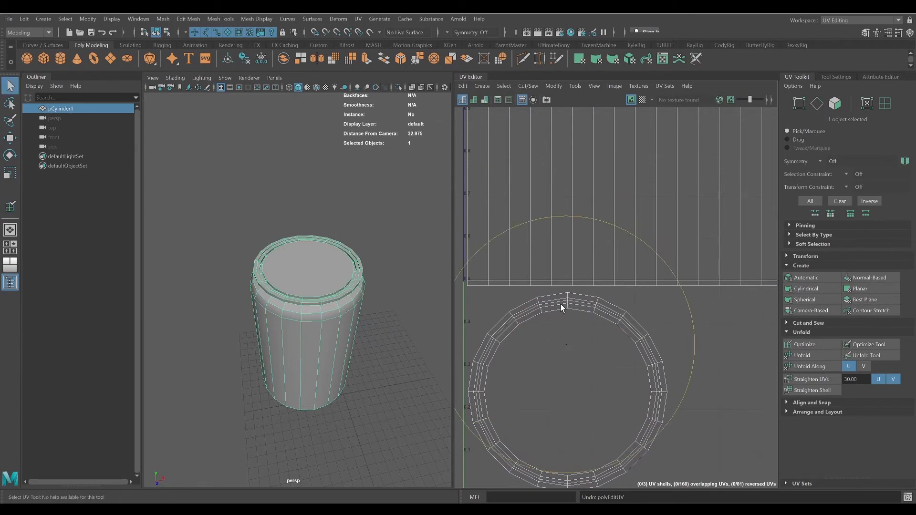
pyautogui.moveTo(563, 308); pyautogui.dragTo(519, 289, button='right')
pyautogui.click(559, 320)
pyautogui.click(559, 320)
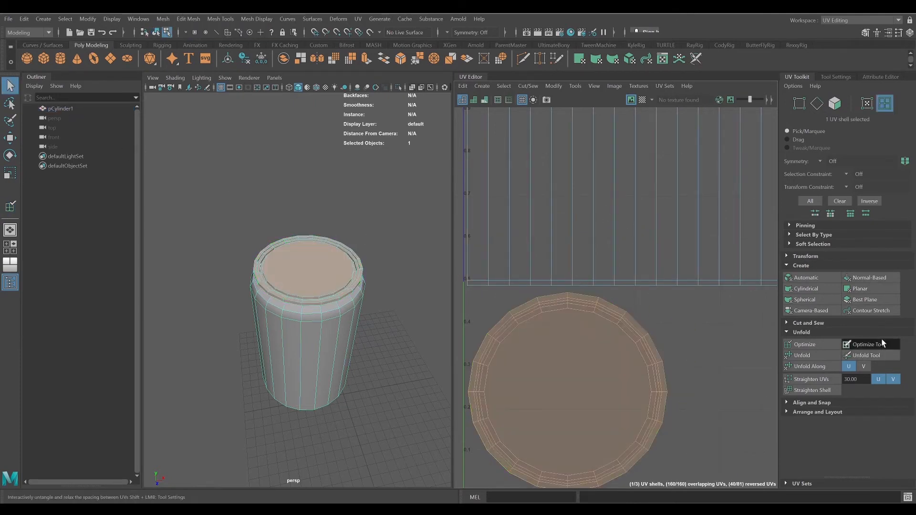
pyautogui.click(863, 356)
pyautogui.scroll(-5, 602, 371)
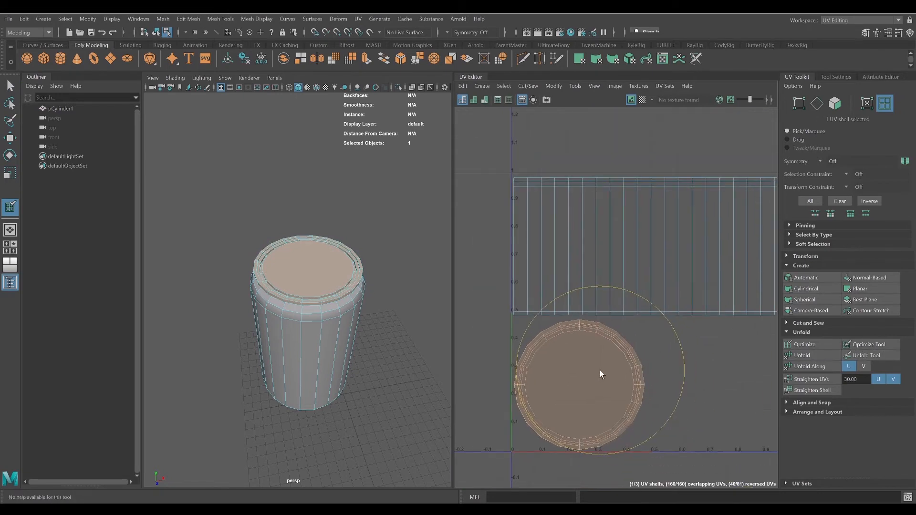
pyautogui.moveTo(573, 357)
pyautogui.mouseDown()
pyautogui.moveTo(561, 351)
pyautogui.moveTo(561, 398)
pyautogui.moveTo(624, 409)
pyautogui.moveTo(585, 354)
pyautogui.moveTo(578, 363)
pyautogui.mouseUp()
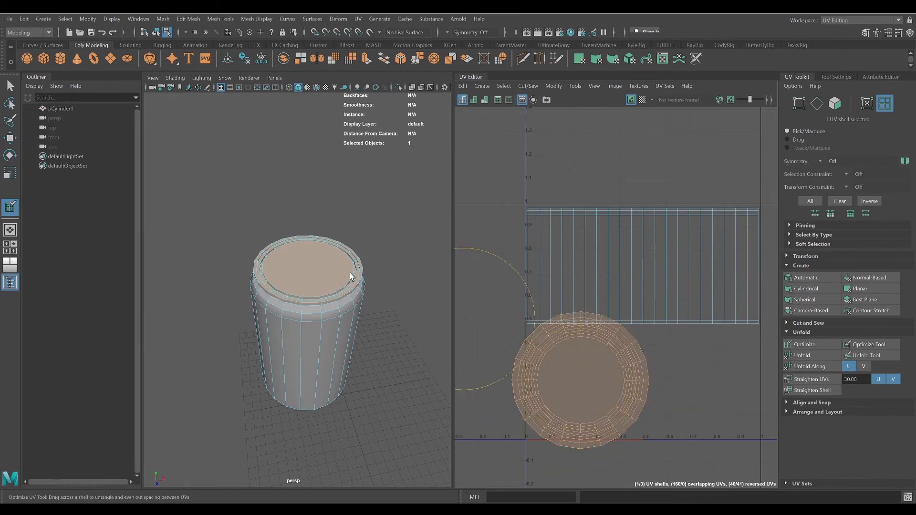
# - Scale the lid's UV shell down to about 0.45 units wide and fit it below the body shell inside the 0–1 tile
pyautogui.press('e')
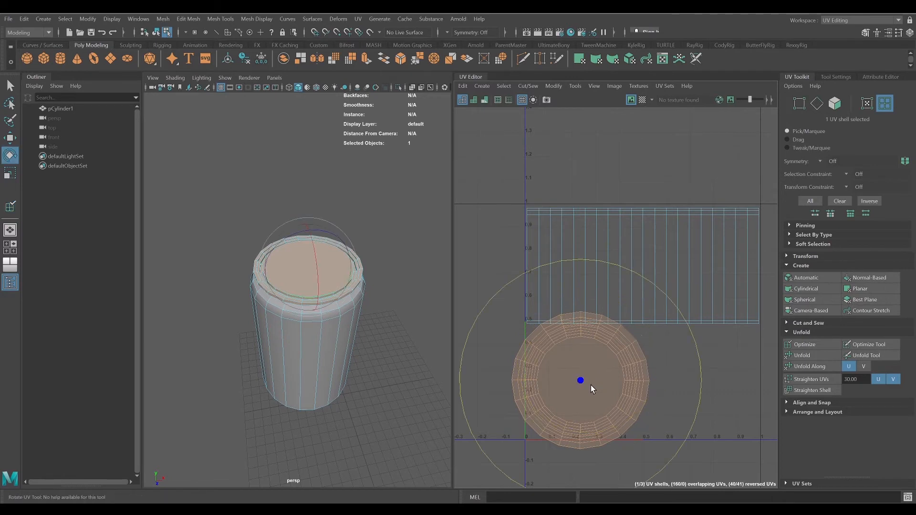
pyautogui.press('r')
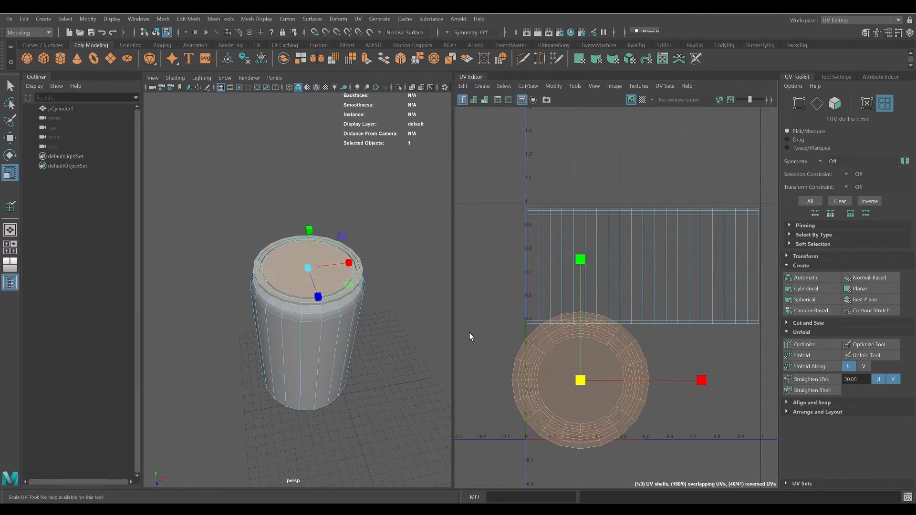
pyautogui.press('q')
pyautogui.press('r')
pyautogui.moveTo(584, 375)
pyautogui.mouseDown()
pyautogui.moveTo(554, 403)
pyautogui.moveTo(585, 383)
pyautogui.mouseUp()
pyautogui.press('w')
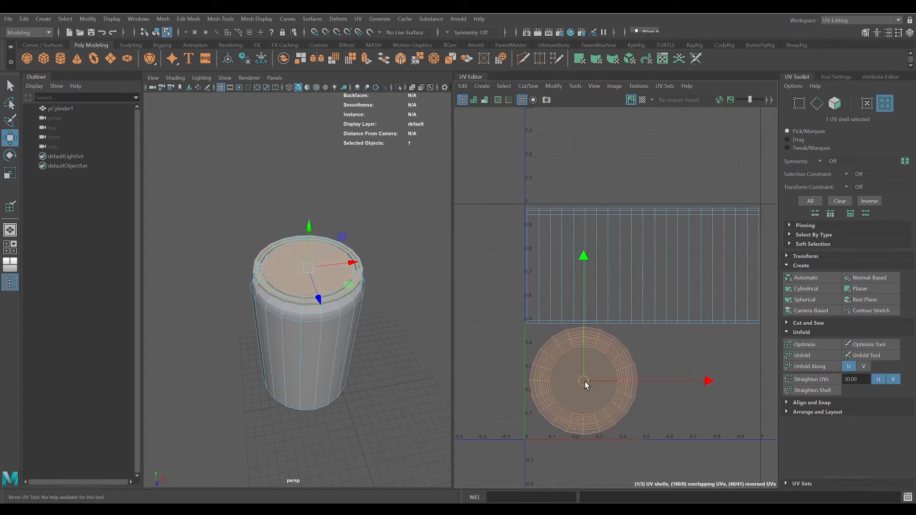
# - Display the checker map, examine the optimized lid, rim and shoulder for distortion, and hide the map
pyautogui.click(642, 100)
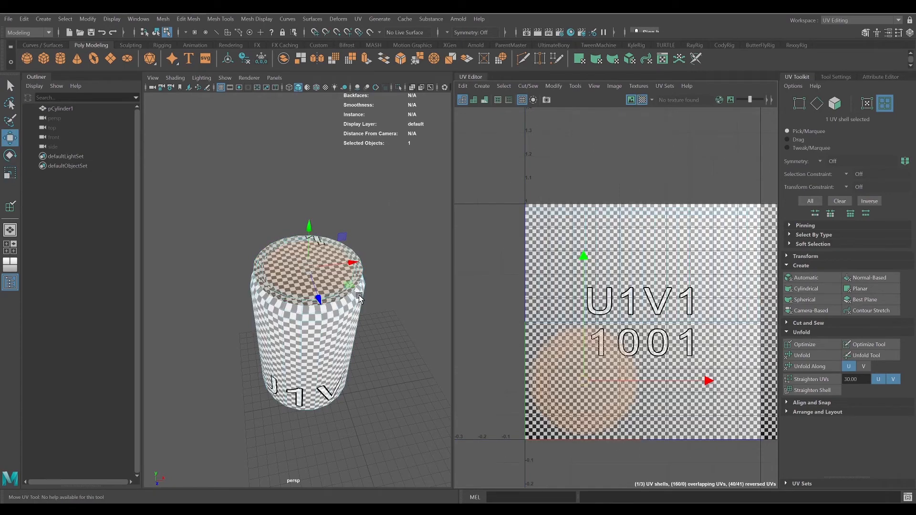
pyautogui.scroll(5, 359, 295)
pyautogui.scroll(3, 325, 345)
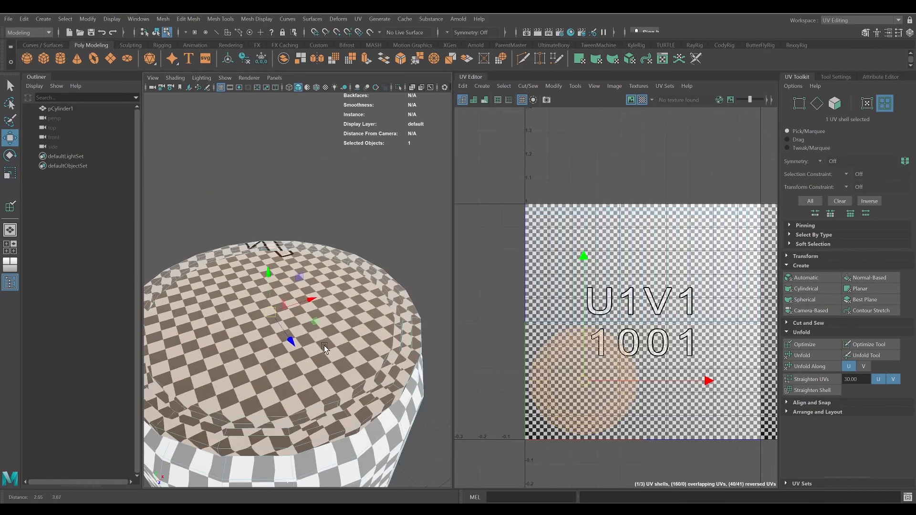
pyautogui.scroll(2, 322, 342)
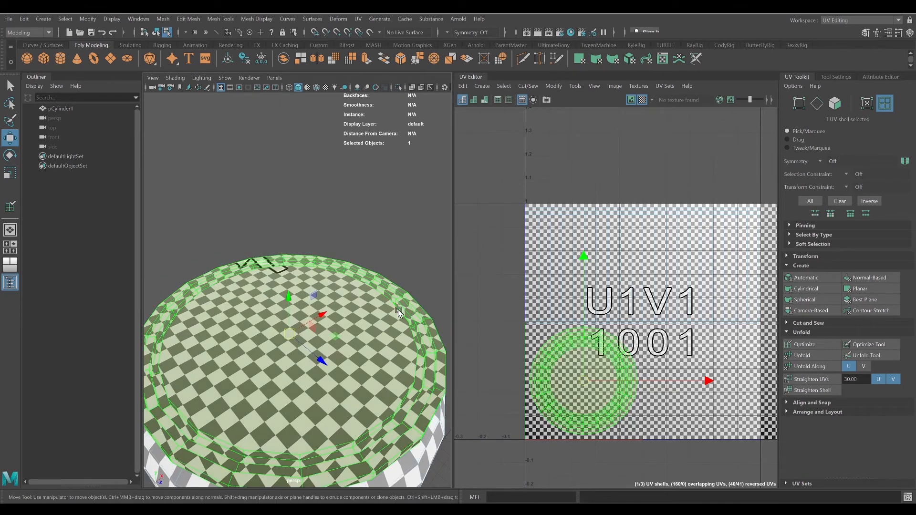
pyautogui.scroll(4, 377, 317)
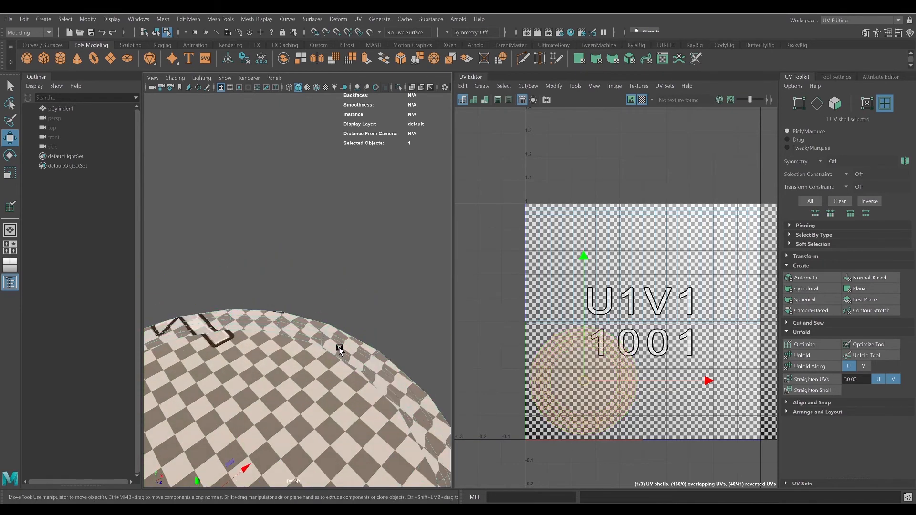
pyautogui.scroll(2, 339, 350)
pyautogui.keyDown('alt'); pyautogui.moveTo(333, 353); pyautogui.dragTo(275, 318); pyautogui.keyUp('alt')
pyautogui.keyDown('alt'); pyautogui.moveTo(373, 332); pyautogui.dragTo(290, 328); pyautogui.keyUp('alt')
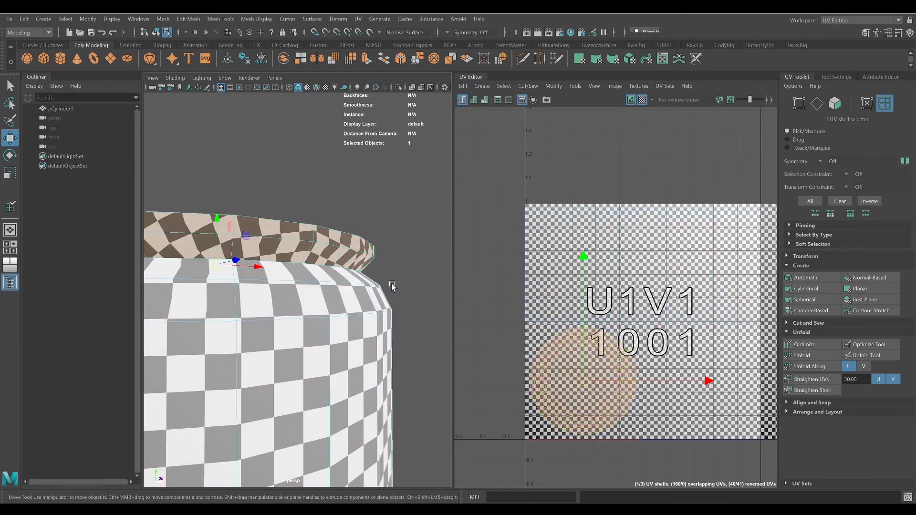
pyautogui.scroll(-5, 391, 278)
pyautogui.moveTo(383, 333)
pyautogui.keyDown('alt'); pyautogui.mouseDown()
pyautogui.moveTo(377, 344)
pyautogui.moveTo(369, 340)
pyautogui.mouseUp(); pyautogui.keyUp('alt')
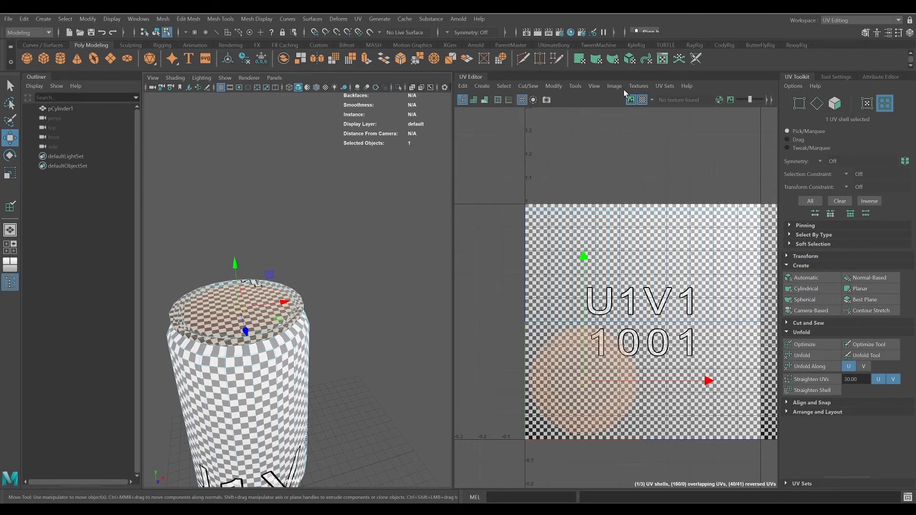
pyautogui.click(643, 100)
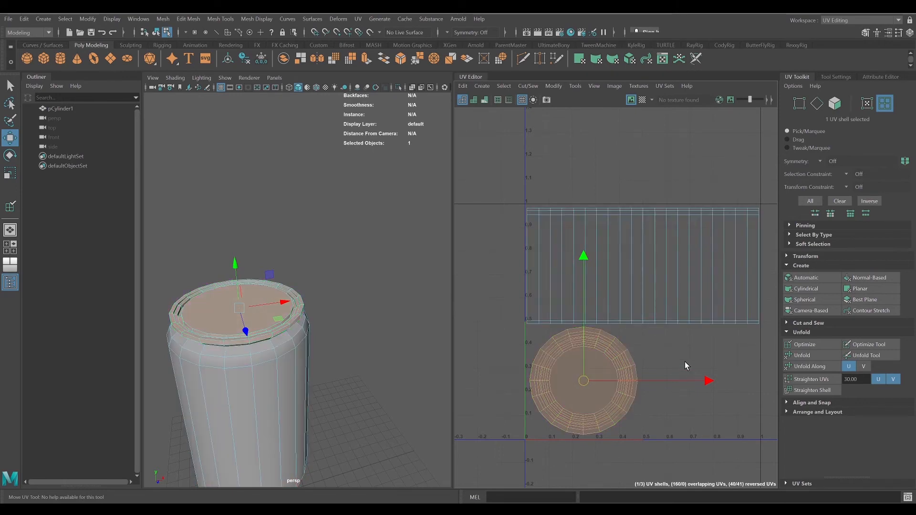
# - Try to relax the upper edge of the body's UV shell with the Optimize Tool, and undo the change
pyautogui.keyDown('alt'); pyautogui.moveTo(685, 356); pyautogui.dragTo(644, 370, button='middle'); pyautogui.keyUp('alt')
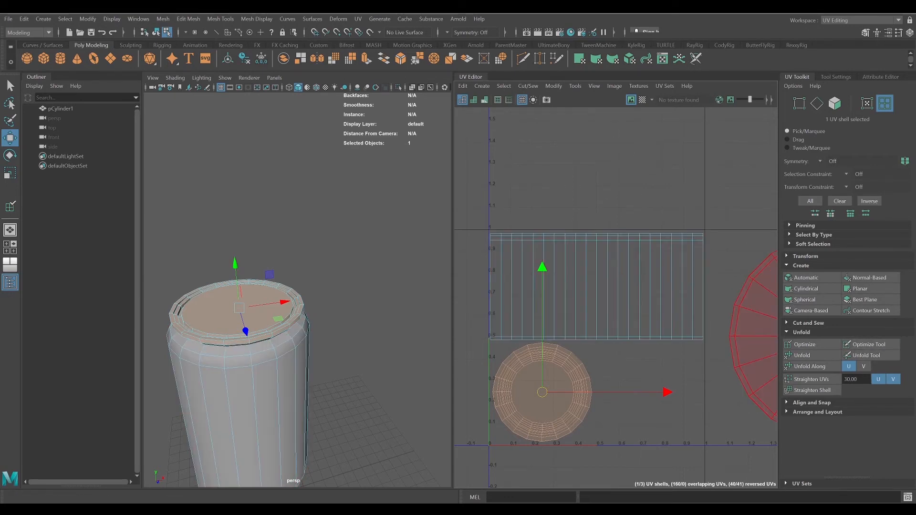
pyautogui.click(594, 261)
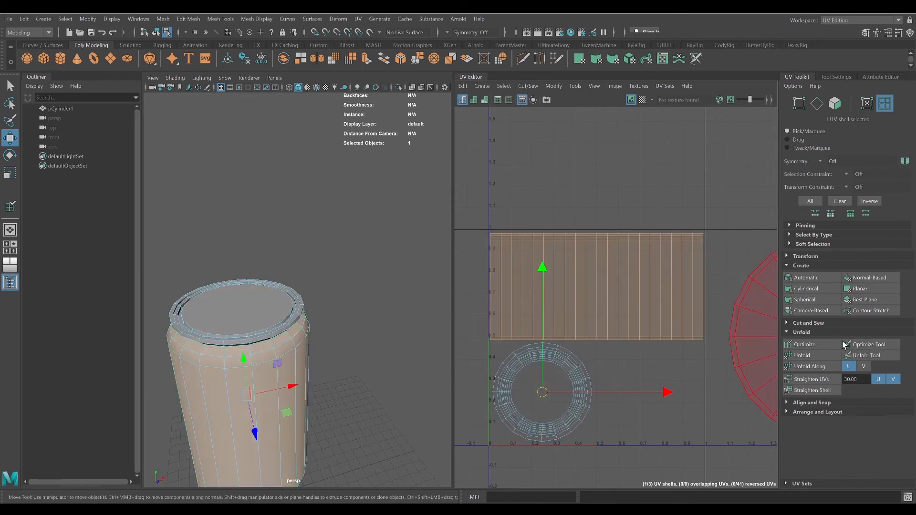
pyautogui.click(859, 345)
pyautogui.moveTo(532, 215)
pyautogui.mouseDown()
pyautogui.moveTo(537, 231)
pyautogui.moveTo(648, 233)
pyautogui.moveTo(648, 240)
pyautogui.moveTo(494, 245)
pyautogui.mouseUp()
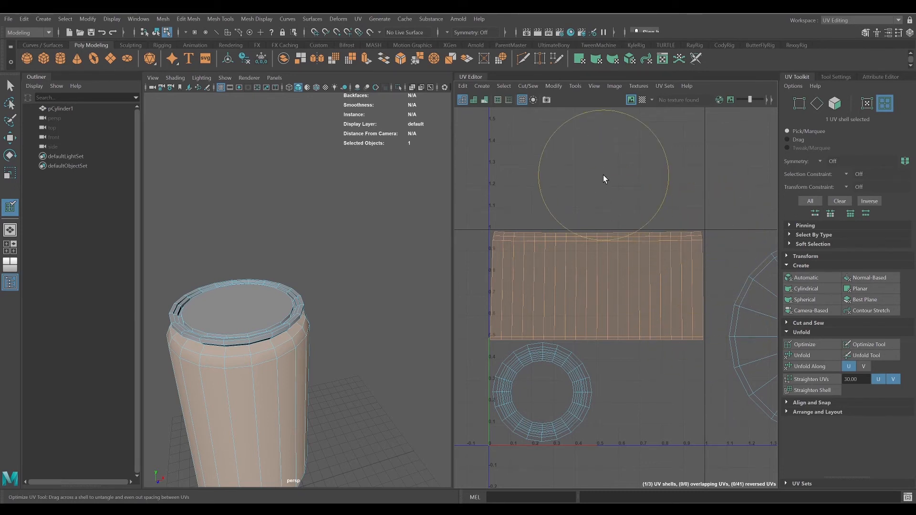
pyautogui.hotkey('ctrl', 'z')
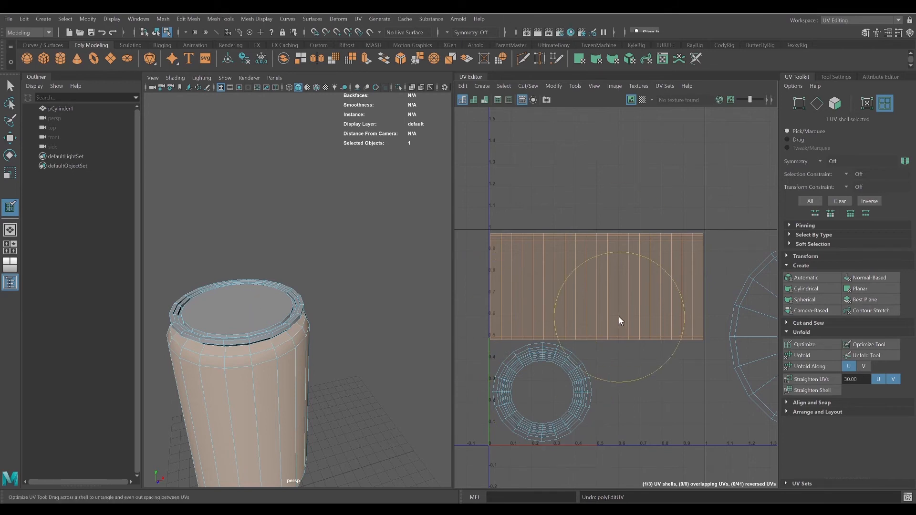
pyautogui.scroll(-1, 646, 389)
pyautogui.scroll(-3, 382, 386)
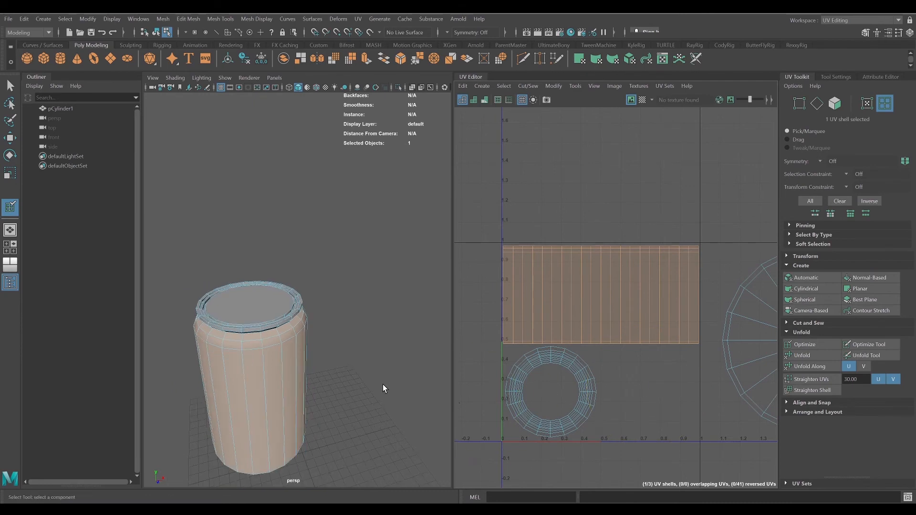
# - Try to reproject the lid's UV shell with a Best Plane projection defined by the can's flat top face, and undo the projection
pyautogui.keyDown('alt'); pyautogui.moveTo(341, 377); pyautogui.dragTo(388, 331, button='middle'); pyautogui.keyUp('alt')
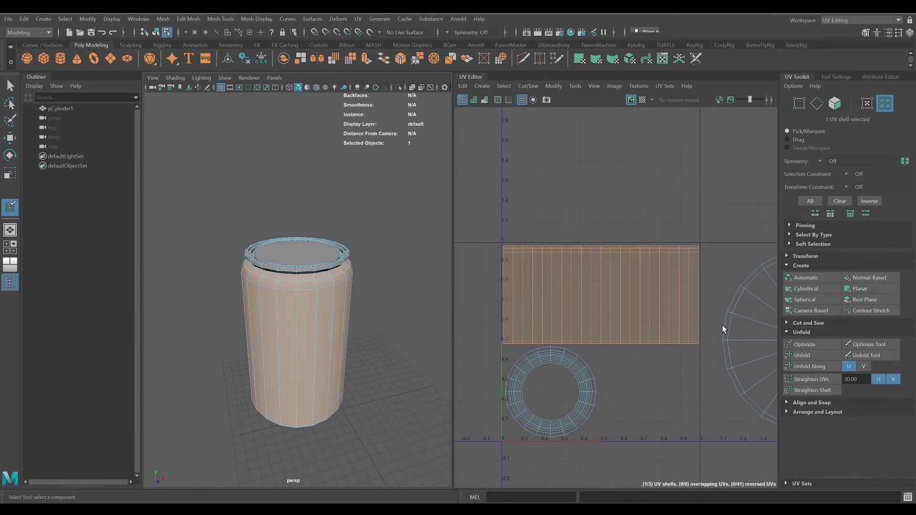
pyautogui.click(868, 299)
pyautogui.scroll(2, 358, 350)
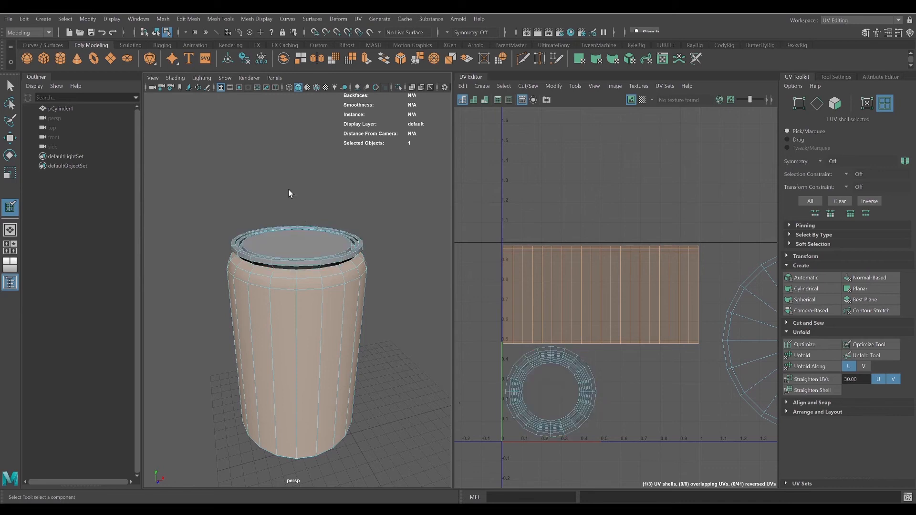
pyautogui.click(351, 264)
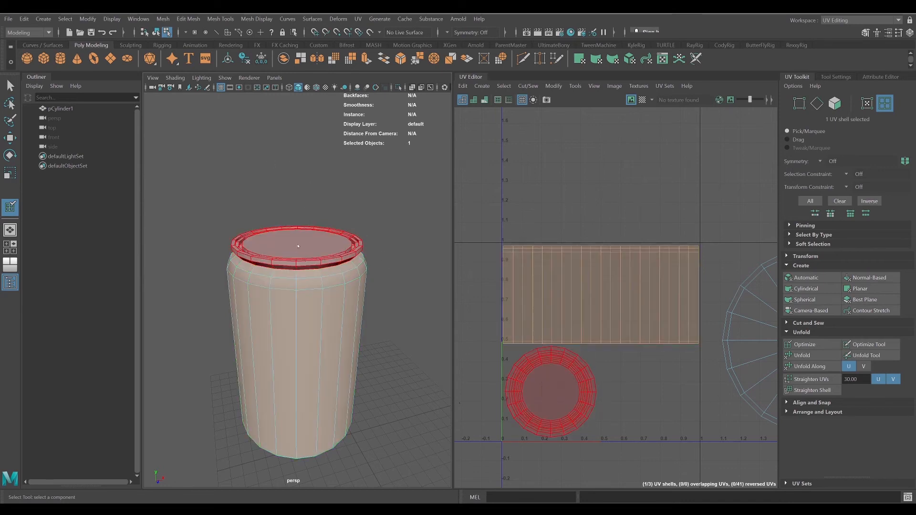
pyautogui.moveTo(297, 244); pyautogui.dragTo(343, 229, button='right')
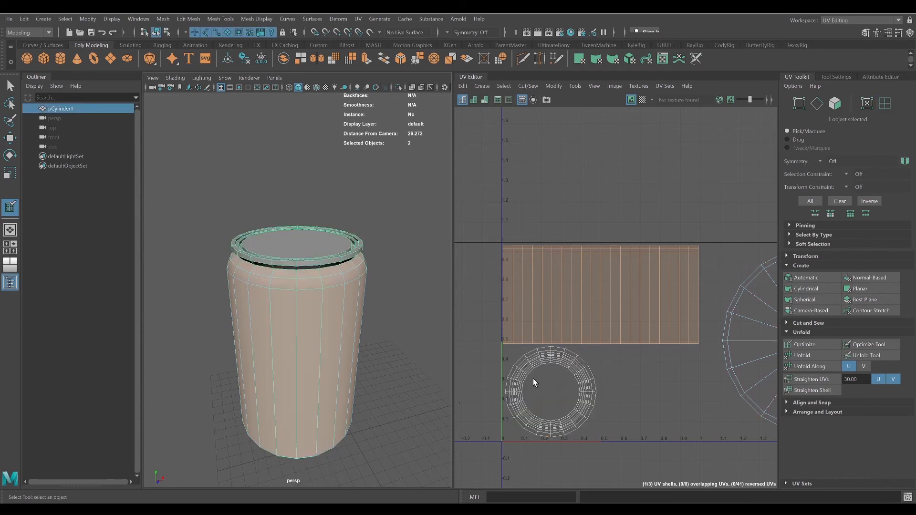
pyautogui.moveTo(518, 368); pyautogui.dragTo(507, 354, button='right')
pyautogui.press('q')
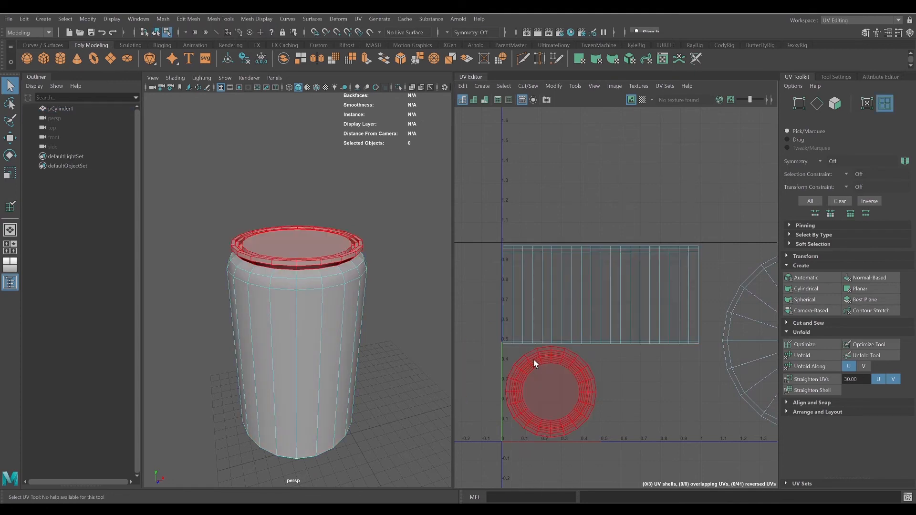
pyautogui.click(542, 367)
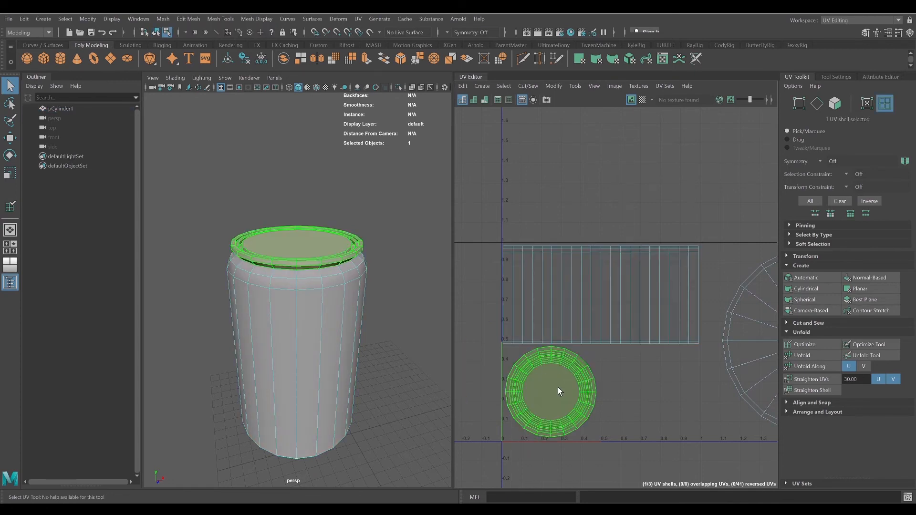
pyautogui.click(865, 299)
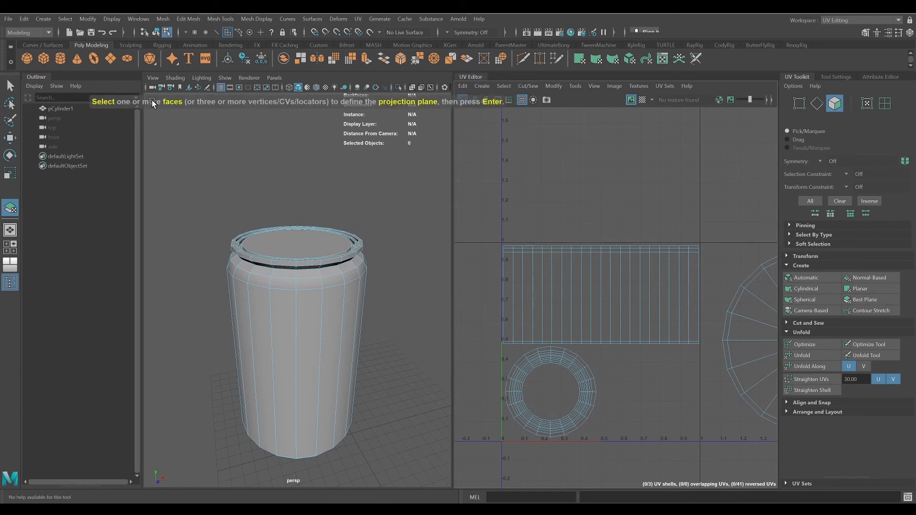
pyautogui.click(301, 245)
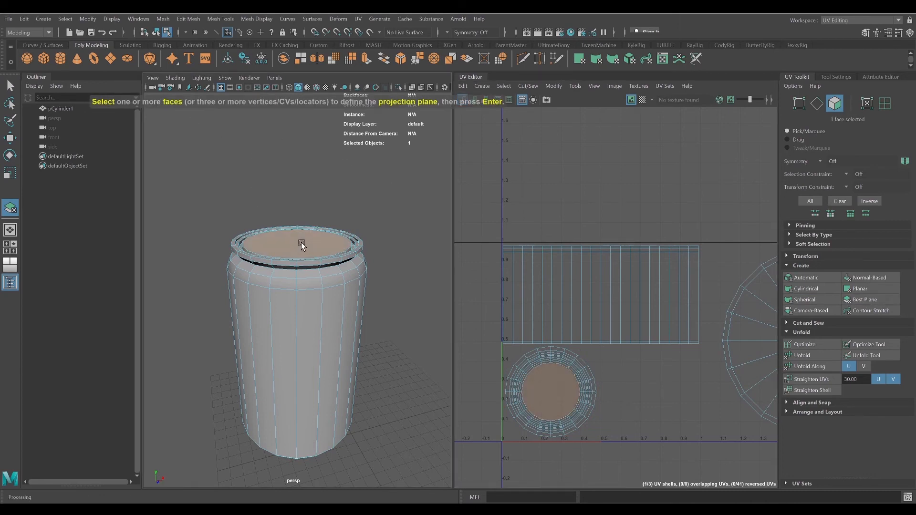
pyautogui.press('Return')
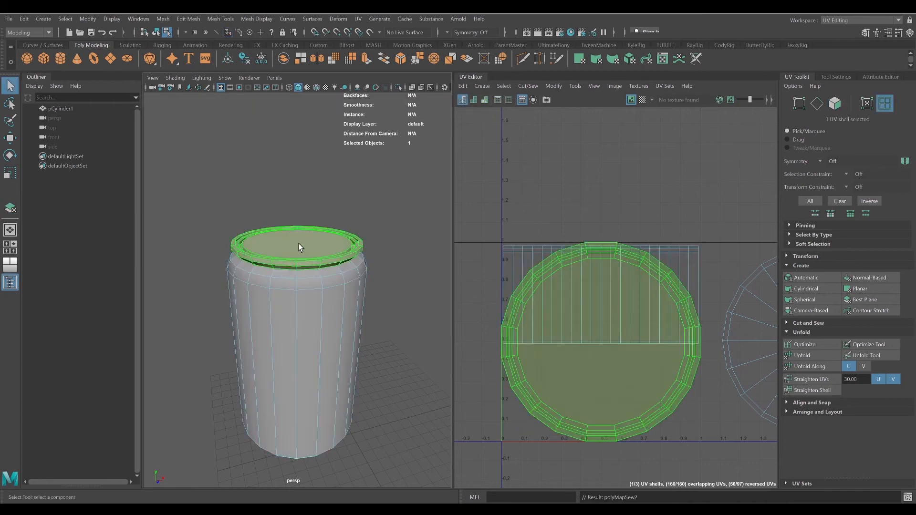
pyautogui.click(267, 256)
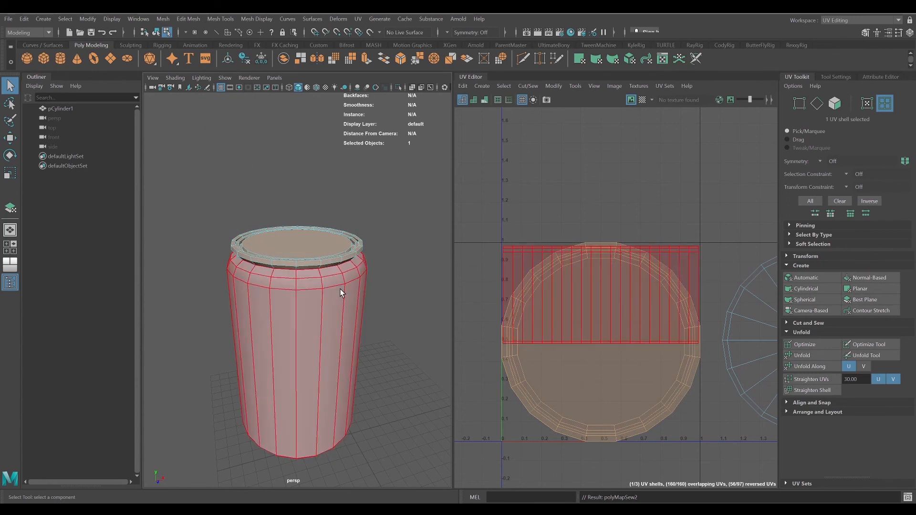
pyautogui.hotkey('ctrl', 'z')
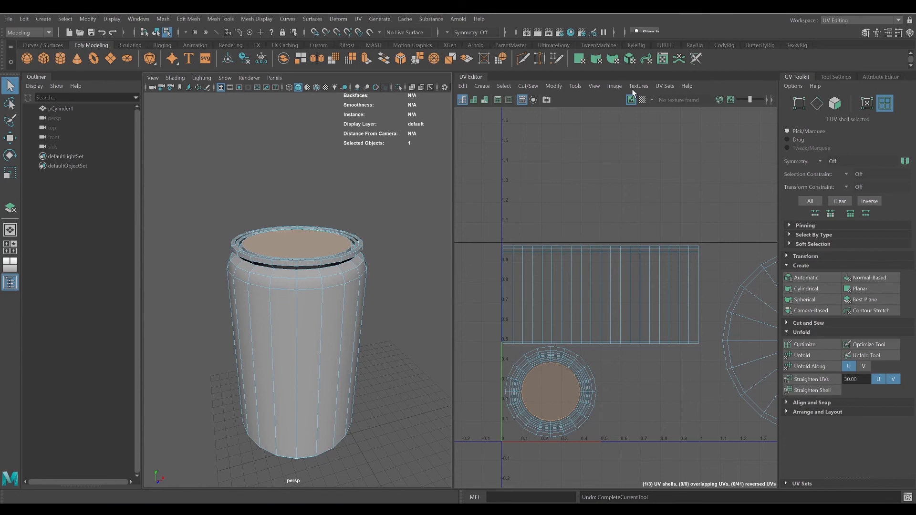
# - Review the available UV editing tools and brushes, and the pinning, align and snap, and arrange and layout options
pyautogui.click(576, 87)
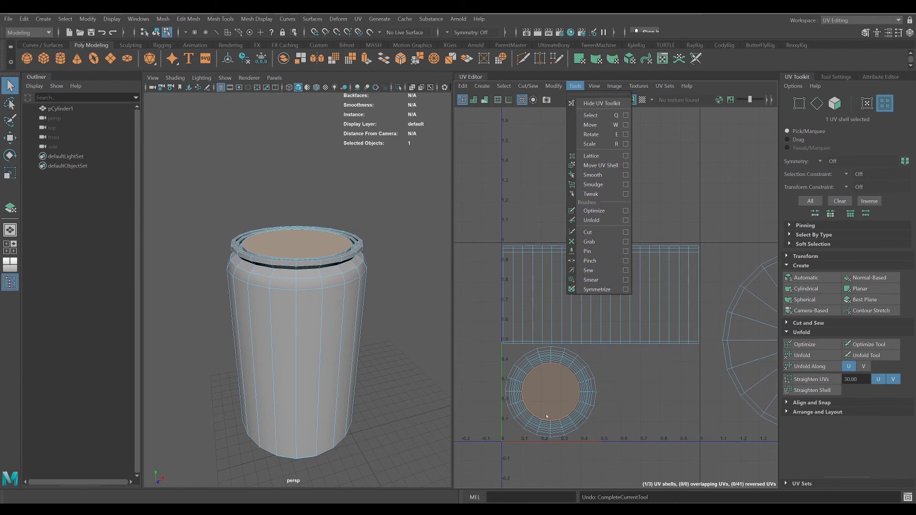
pyautogui.click(576, 85)
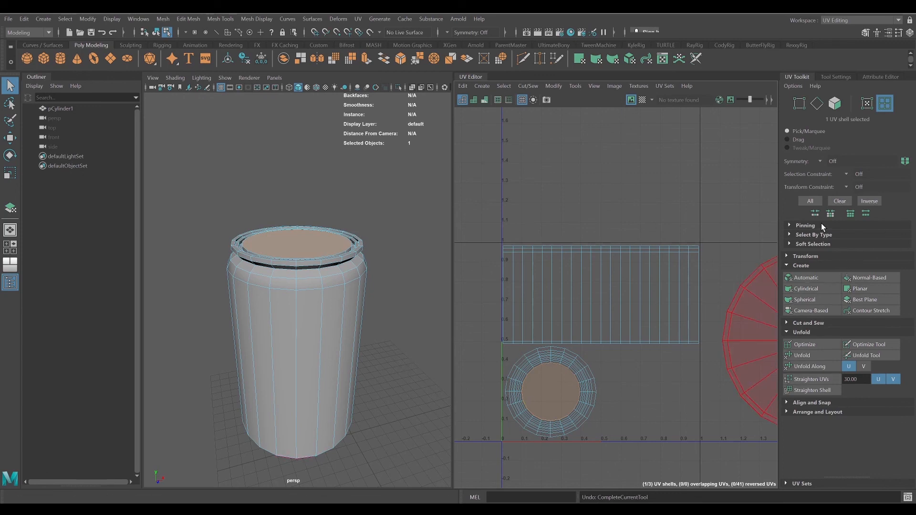
pyautogui.click(800, 226)
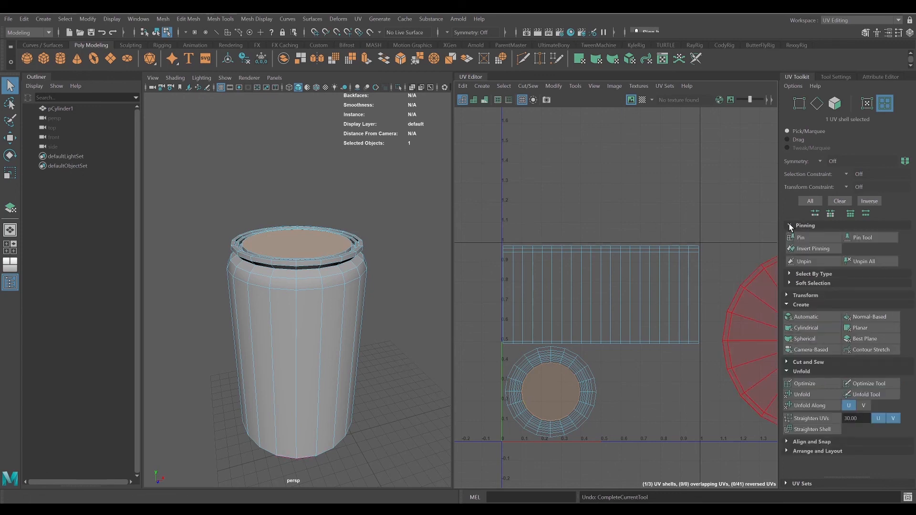
pyautogui.click(576, 87)
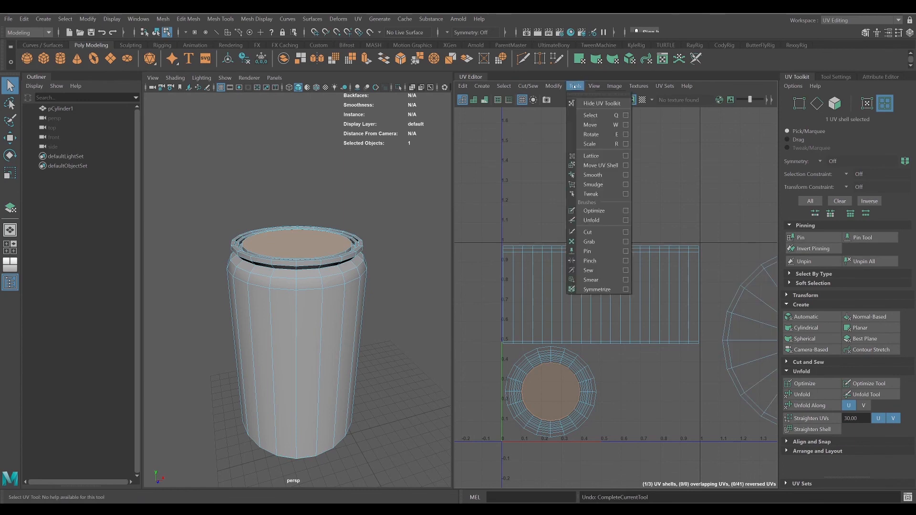
pyautogui.click(576, 87)
pyautogui.click(802, 226)
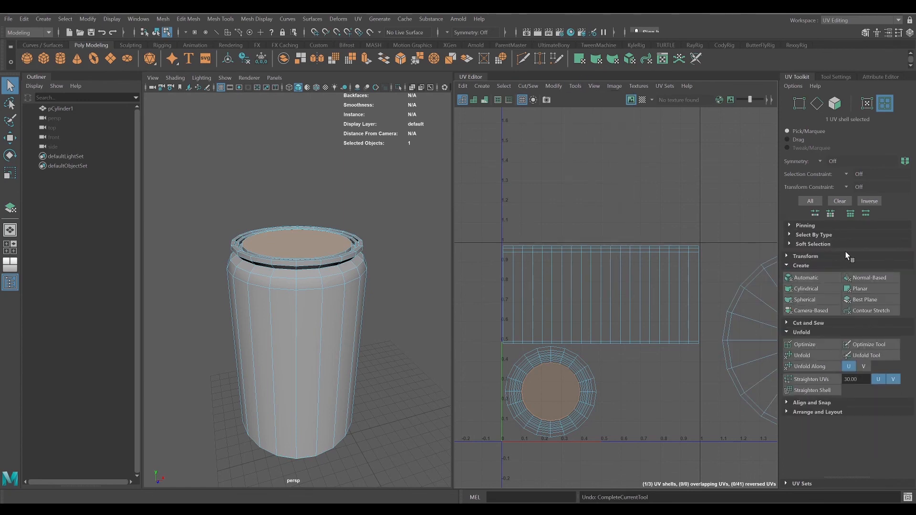
pyautogui.click(787, 402)
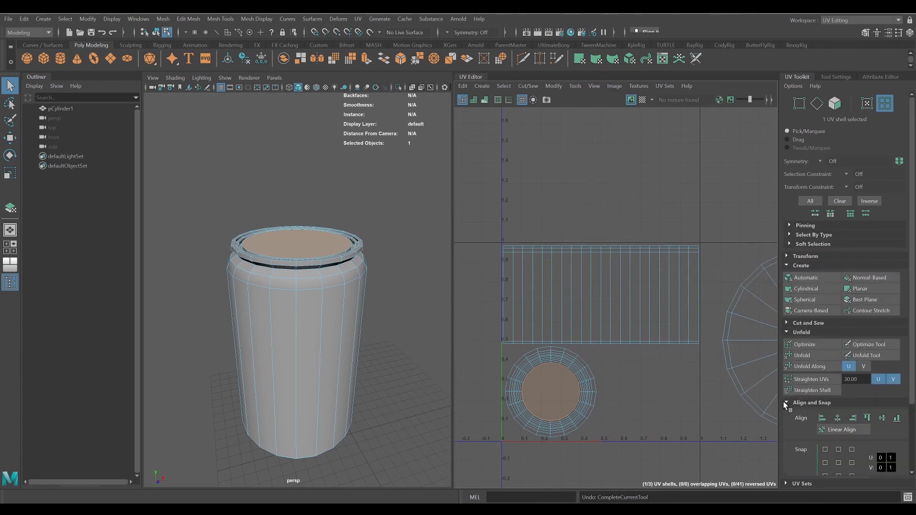
pyautogui.click(789, 403)
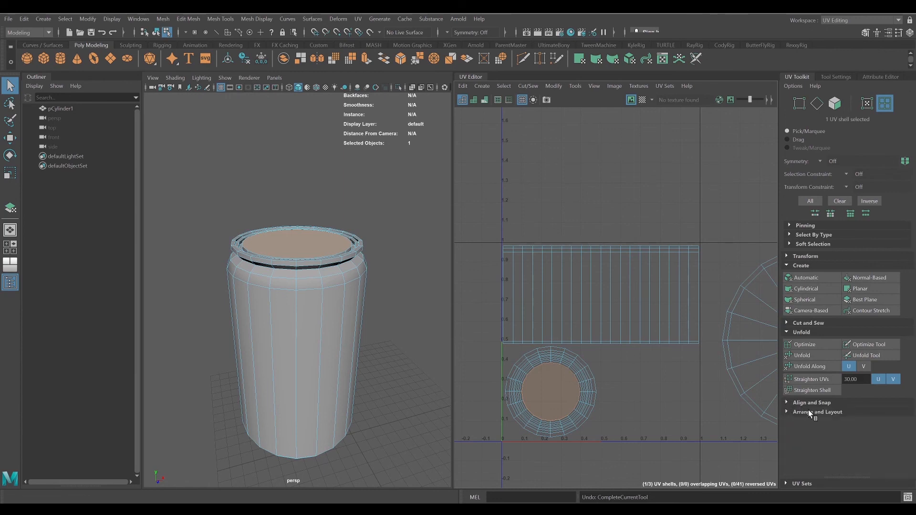
pyautogui.click(787, 412)
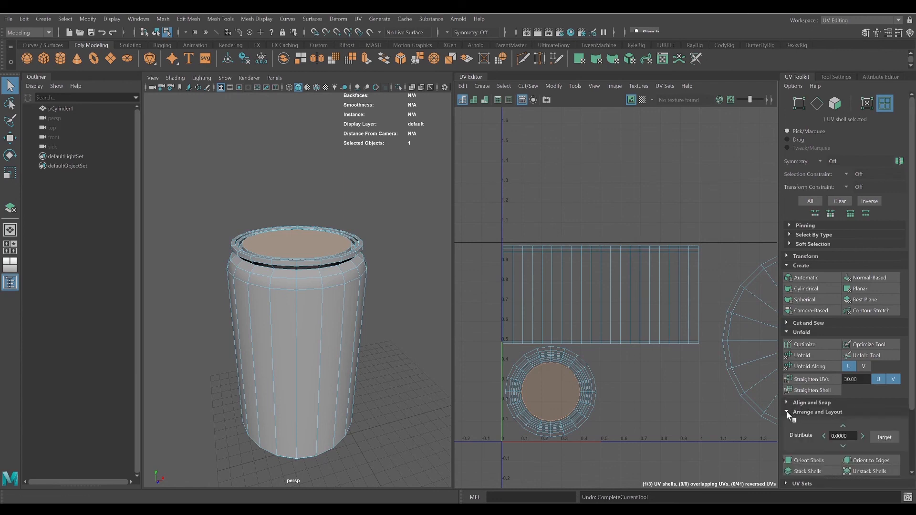
pyautogui.click(787, 412)
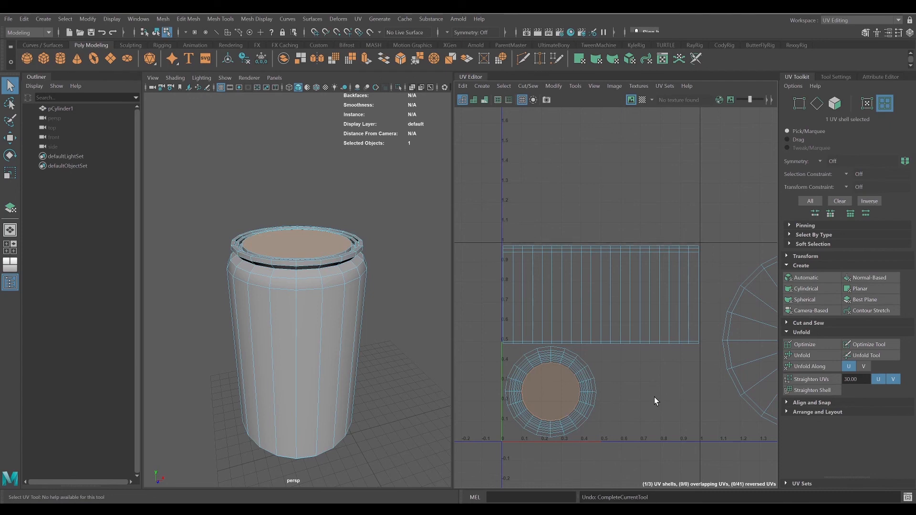